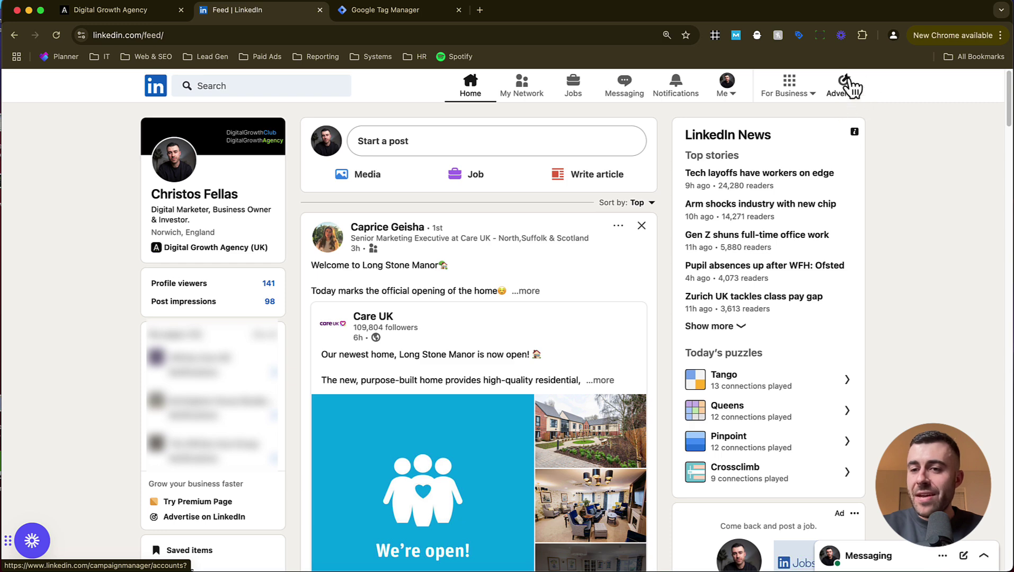
Step: Open LinkedIn's advertising area and look through the list of existing ad accounts
left_click(807, 100)
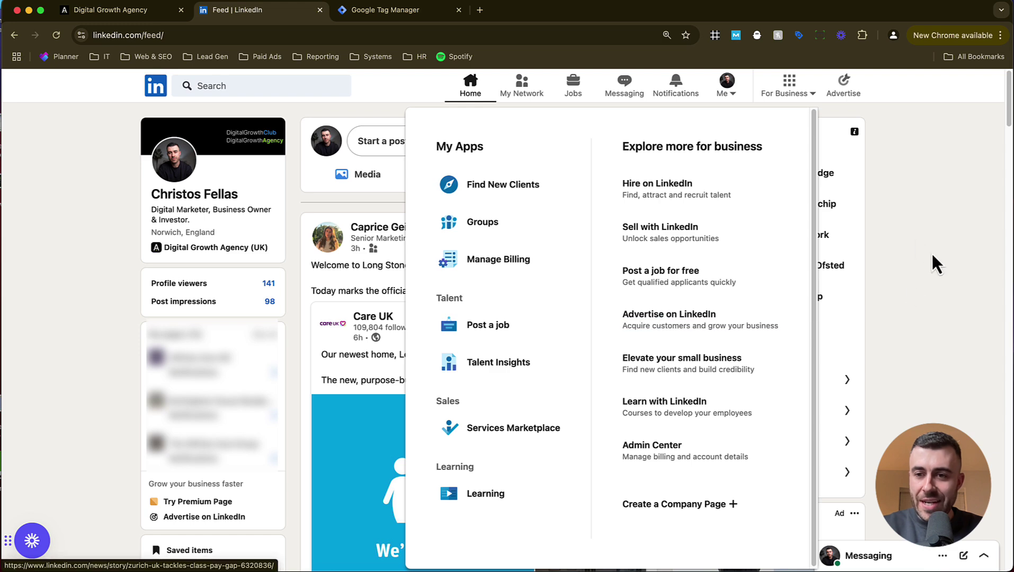
left_click(907, 192)
left_click(846, 86)
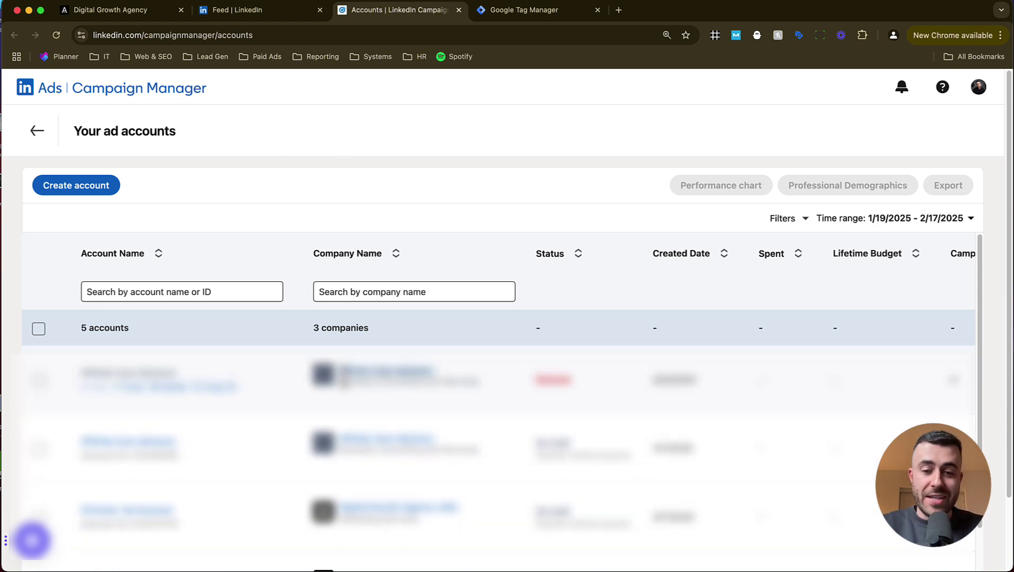
scroll(280, 440, "down", 2)
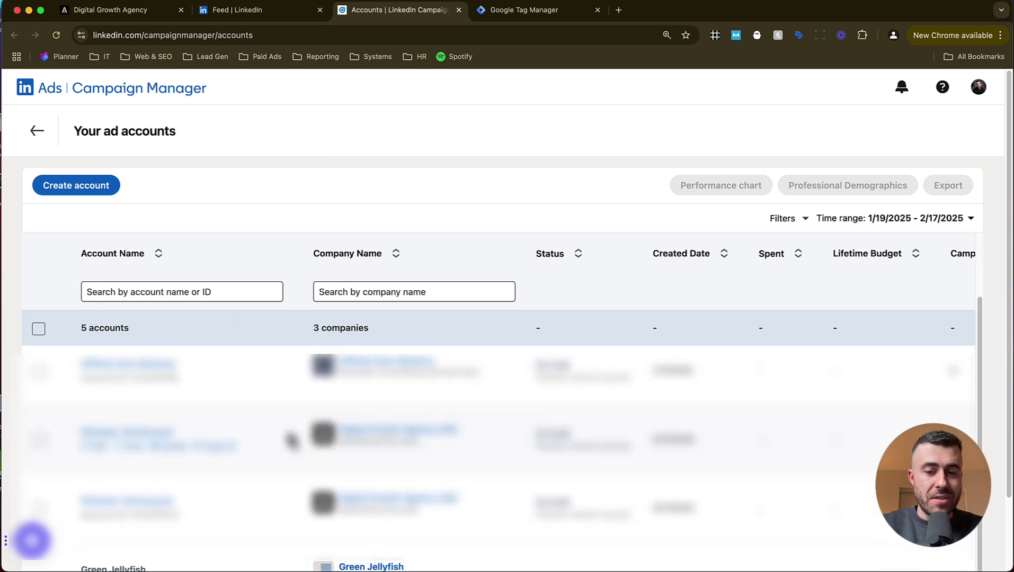
scroll(286, 424, "up", 2)
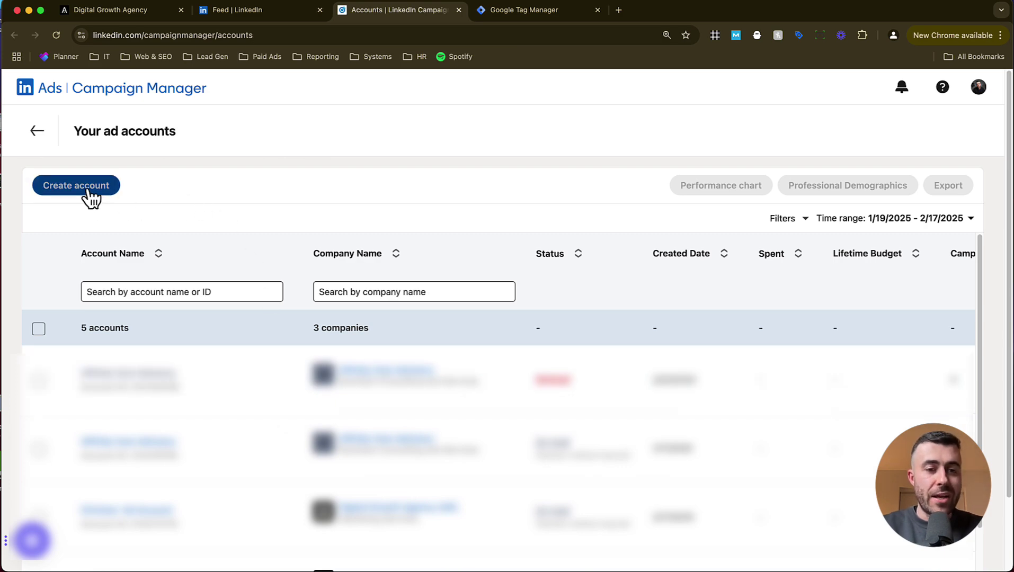
Step: Start a new ad account, append "Test" to its account name, and accept the LinkedIn Ads Agreement and Advertising Guidelines
left_click(90, 197)
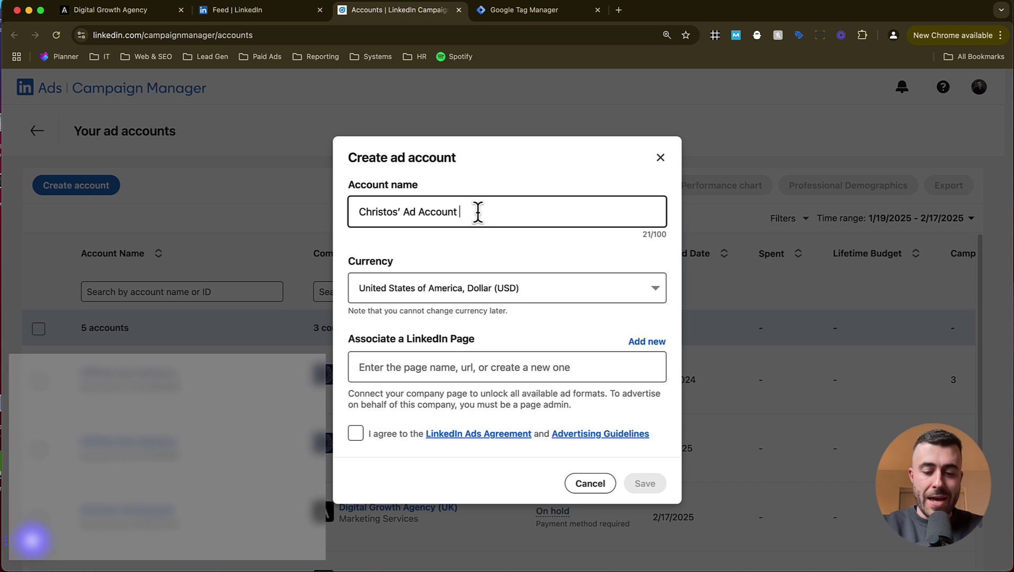
type("Test")
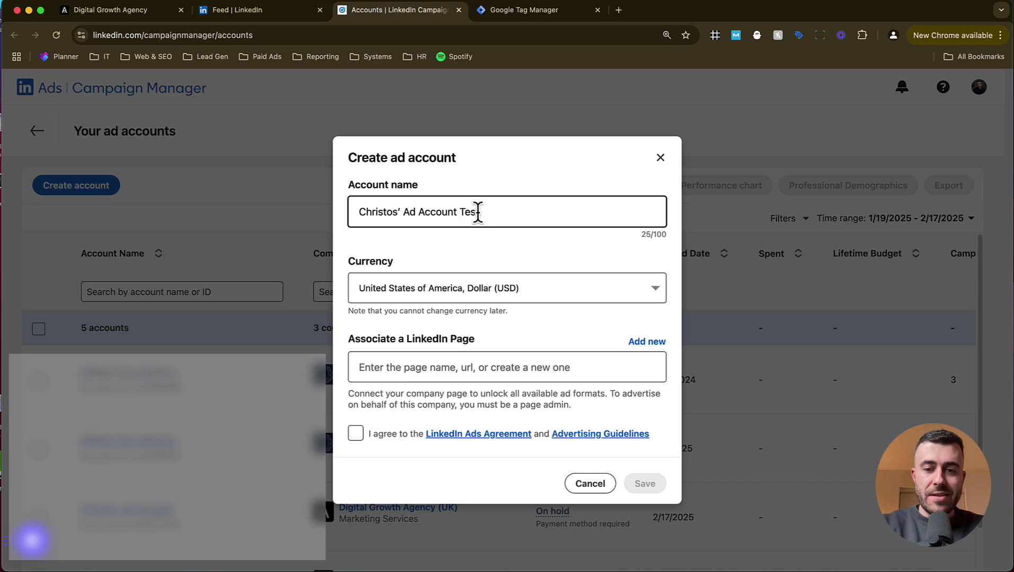
left_click(356, 433)
Step: Associate the Digital Growth Agency (UK) company page with the new ad account and save it
left_click(440, 371)
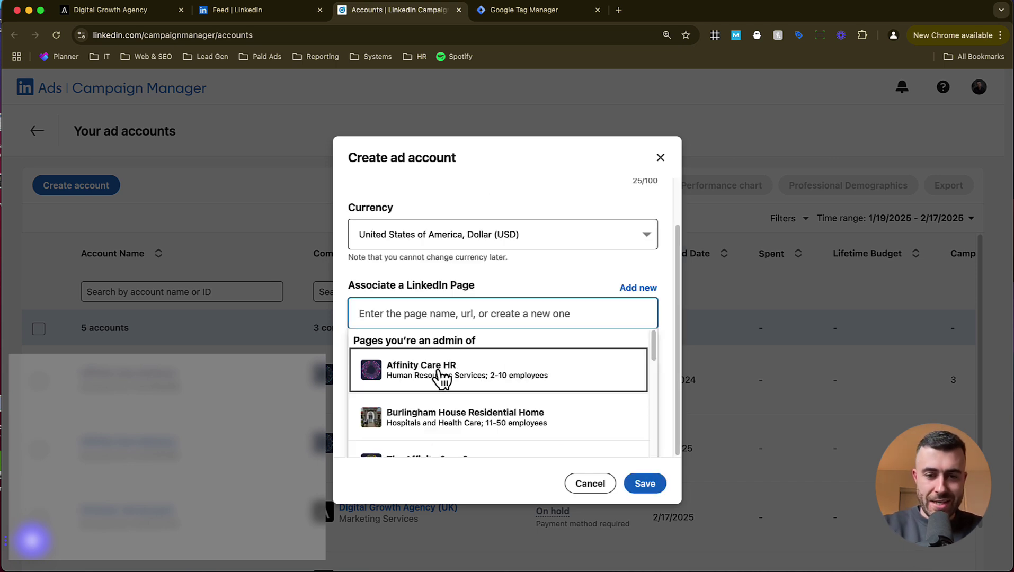
type("digital gr")
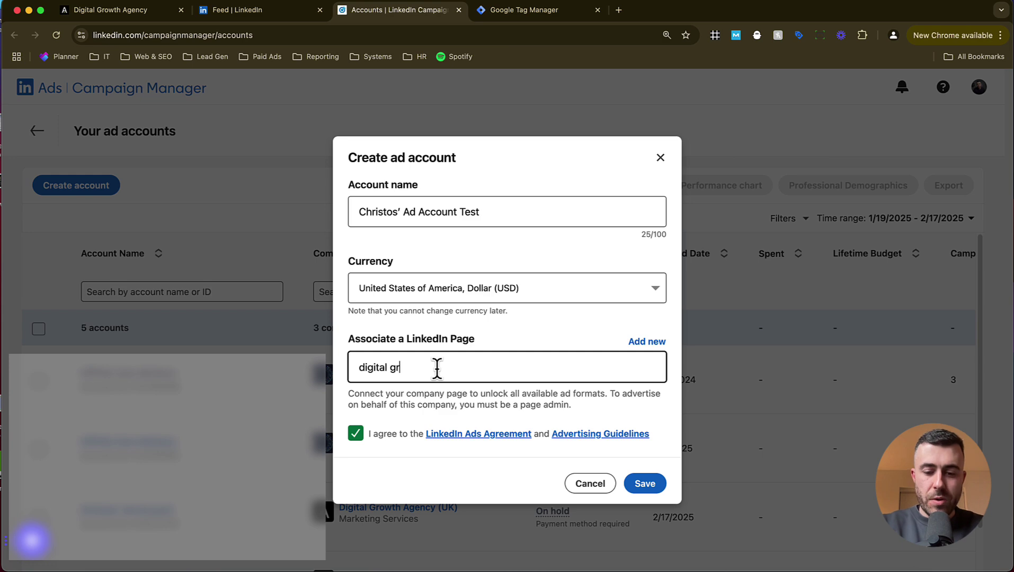
type("owth")
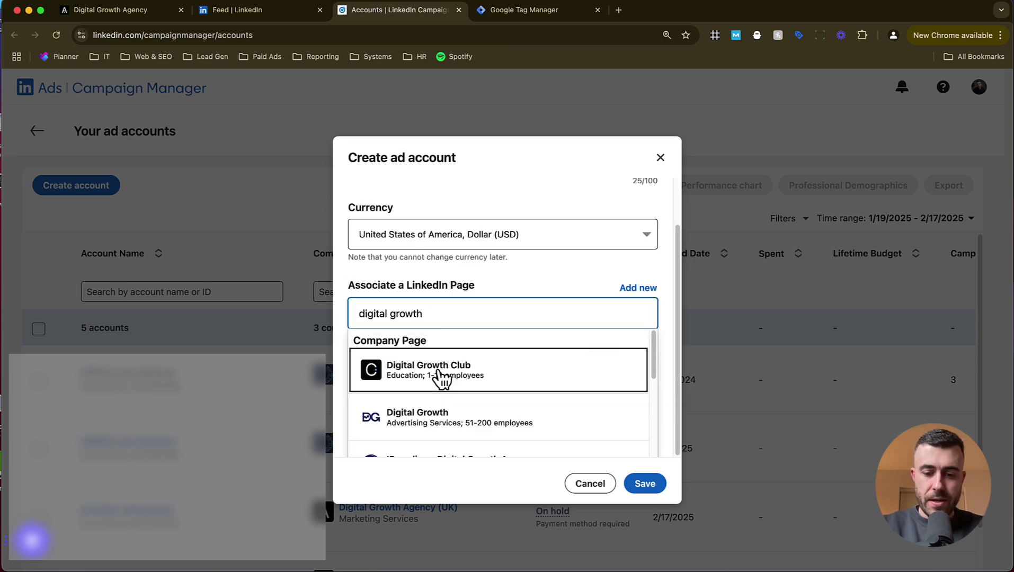
type(" agency uk")
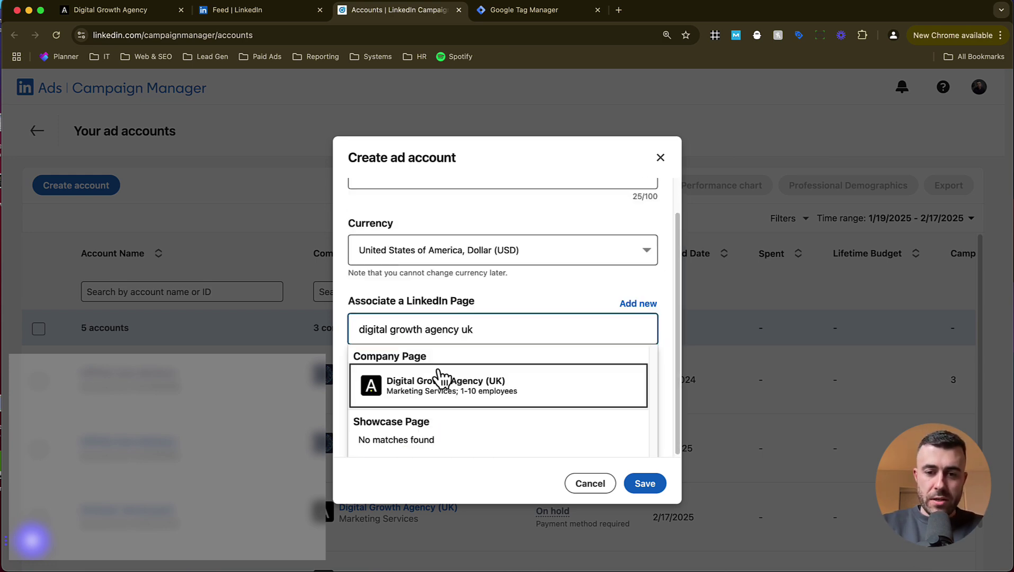
left_click(488, 388)
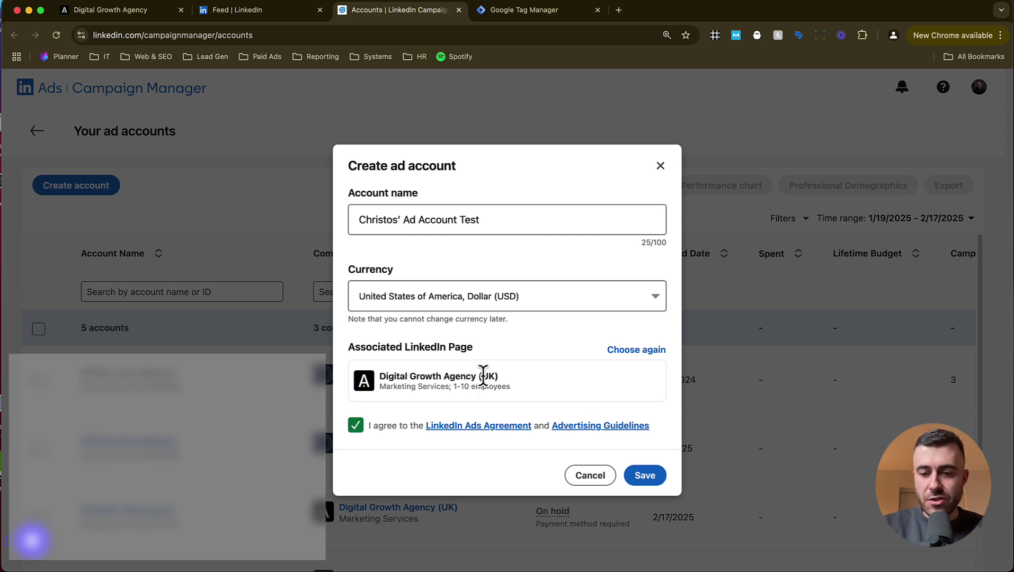
left_click(643, 475)
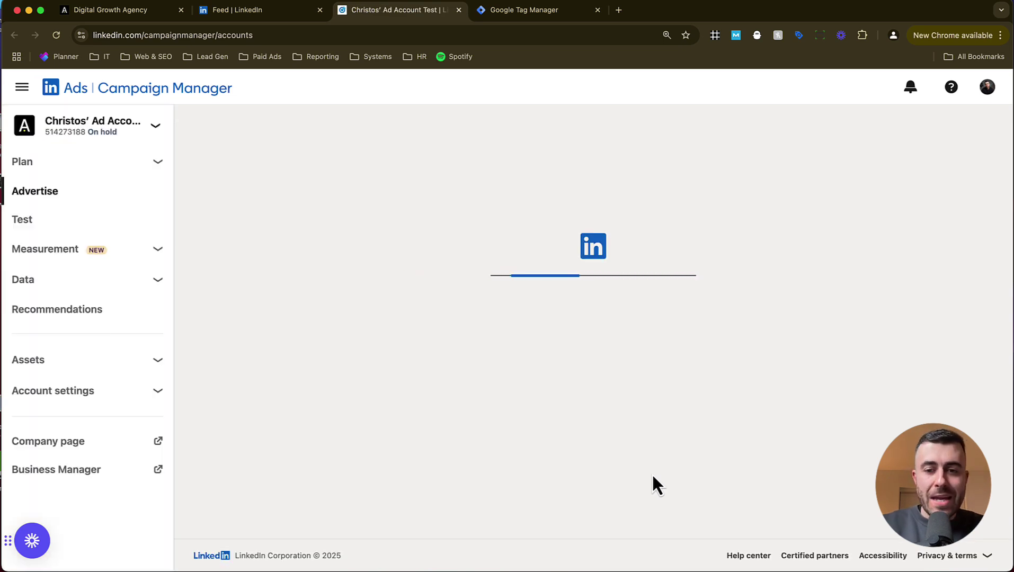
Step: Postpone creating a campaign and open Signals manager for the new ad account
scroll(652, 473, "down", 3)
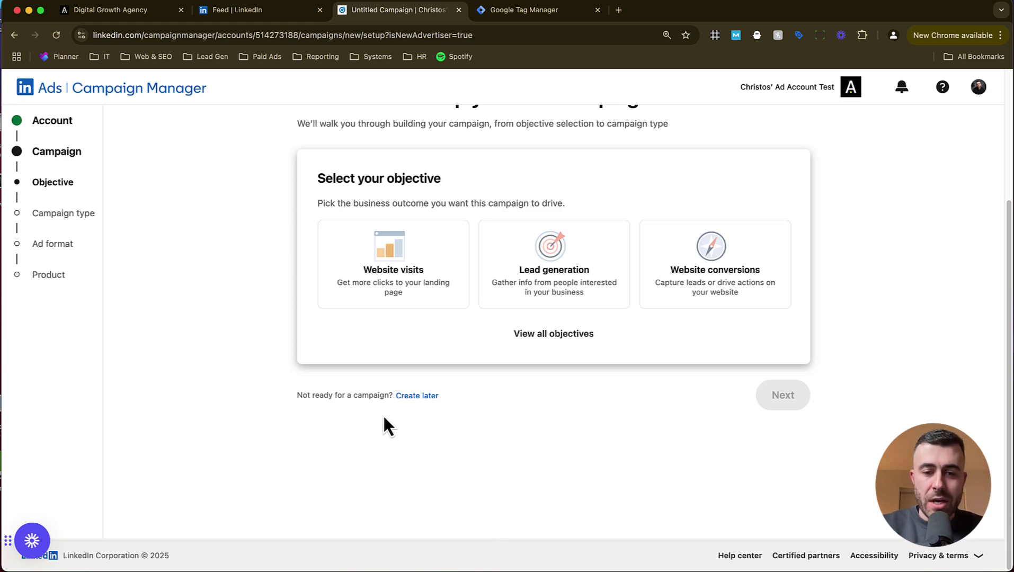
left_click(417, 396)
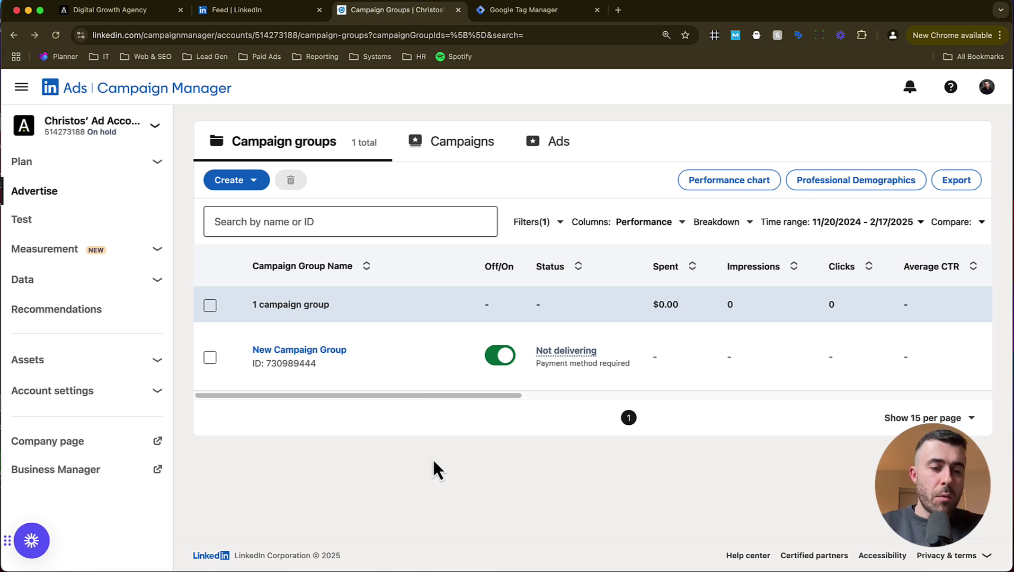
left_click(158, 288)
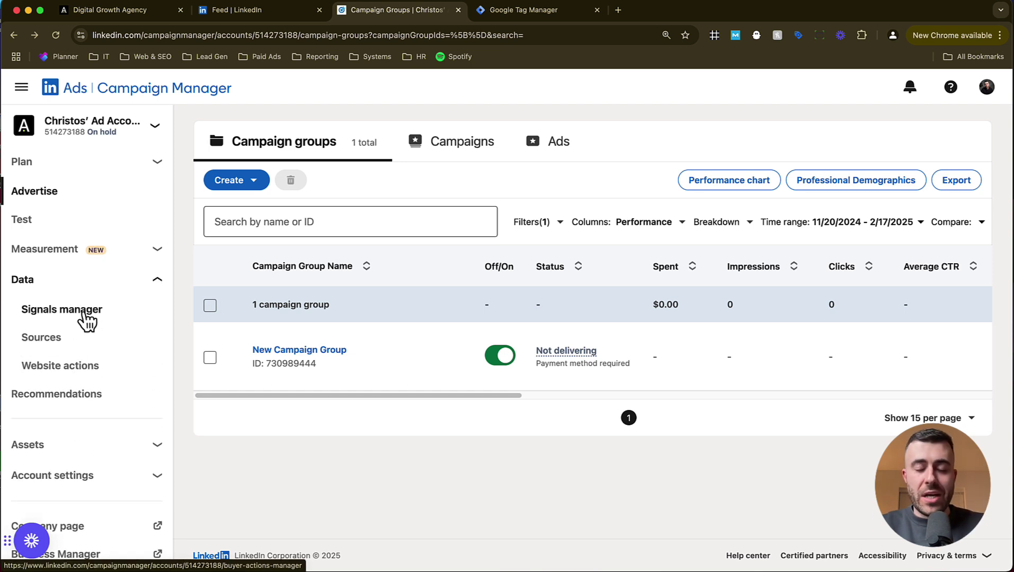
left_click(89, 320)
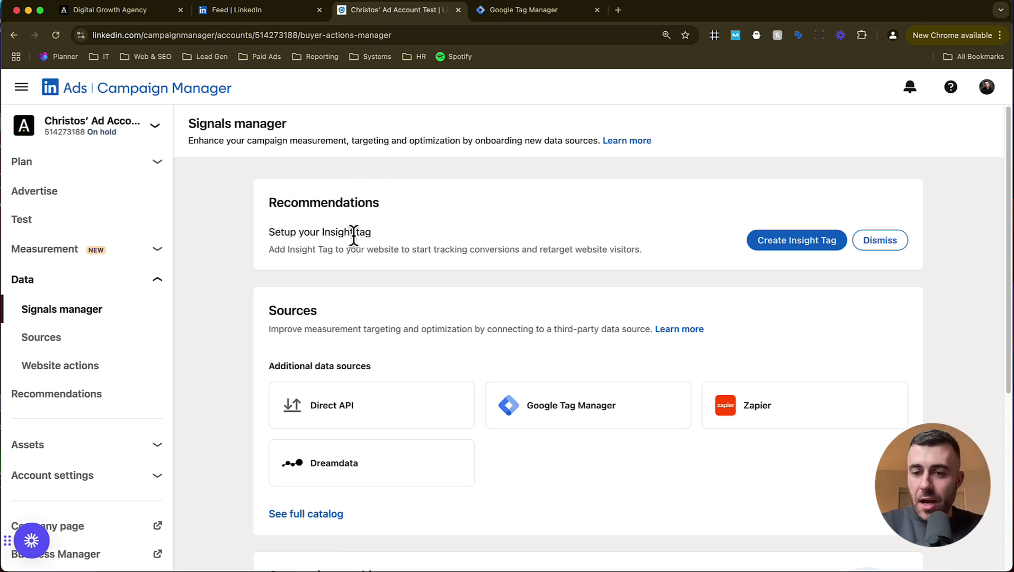
Step: Create an Insight Tag to be installed through a tag manager, accept its agreement, and show the LinkedIn partner ID
left_click(795, 240)
scroll(521, 272, "down", 2)
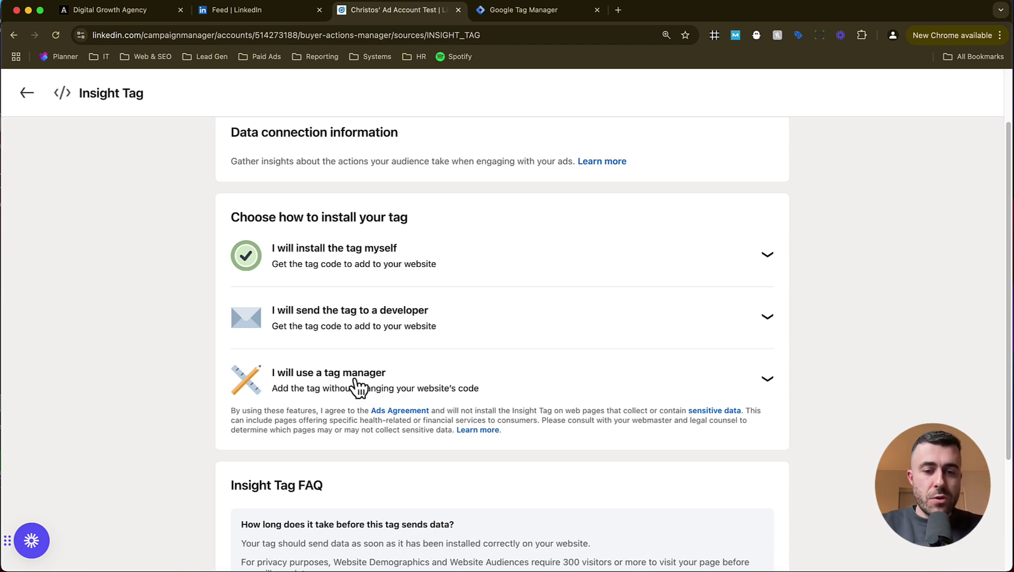
left_click(461, 374)
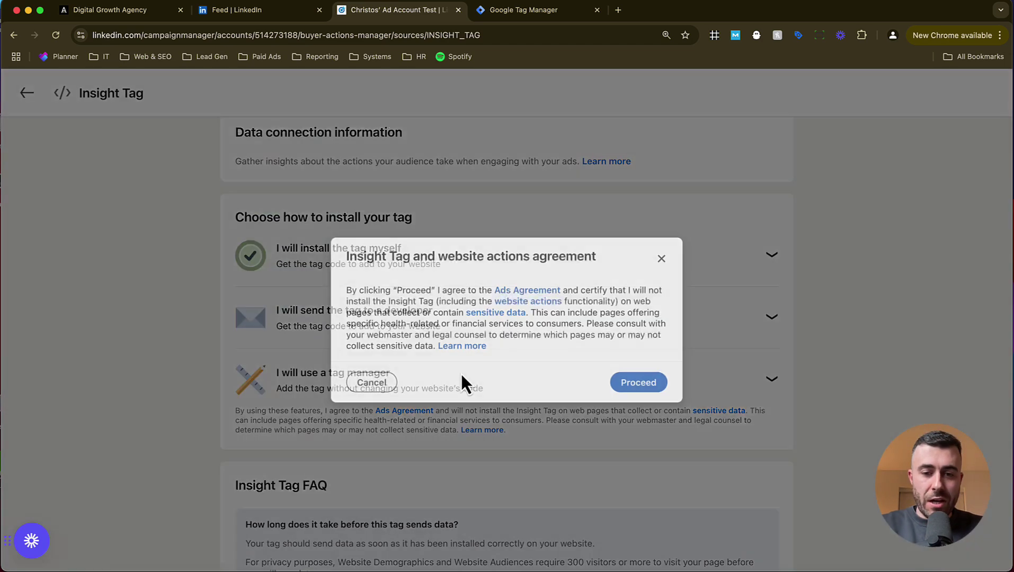
left_click(654, 389)
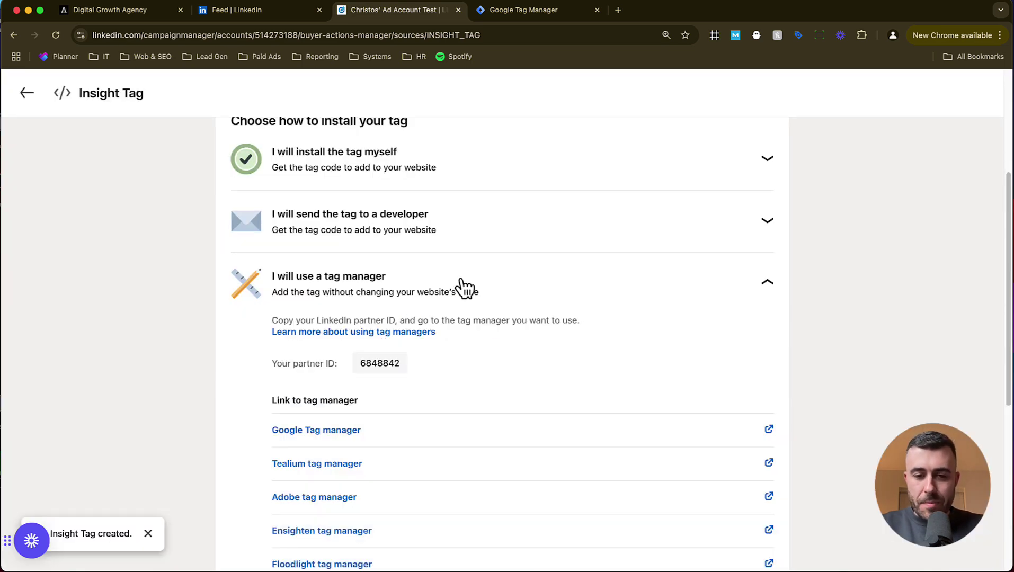
scroll(461, 283, "down", 2)
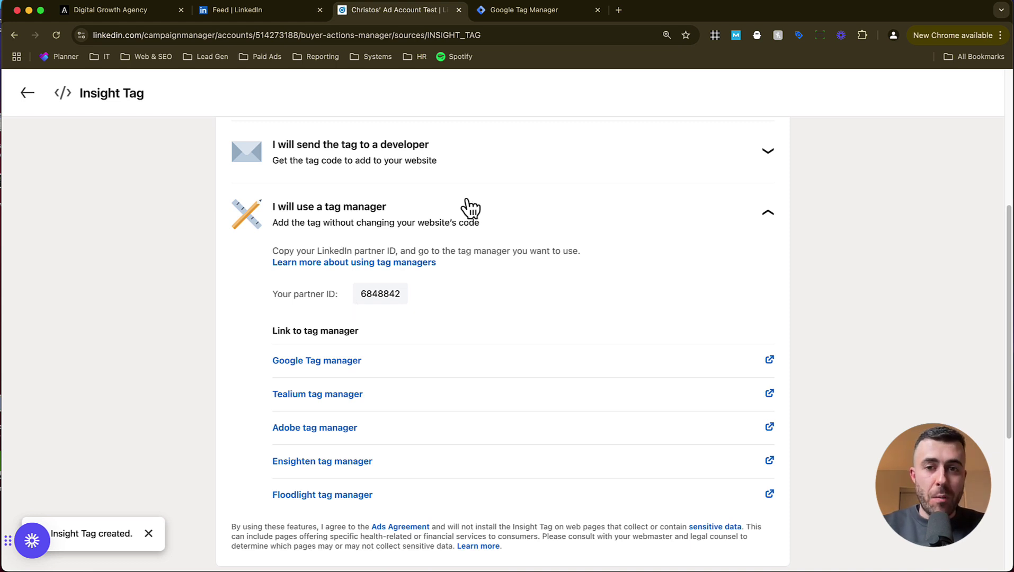
left_click(565, 7)
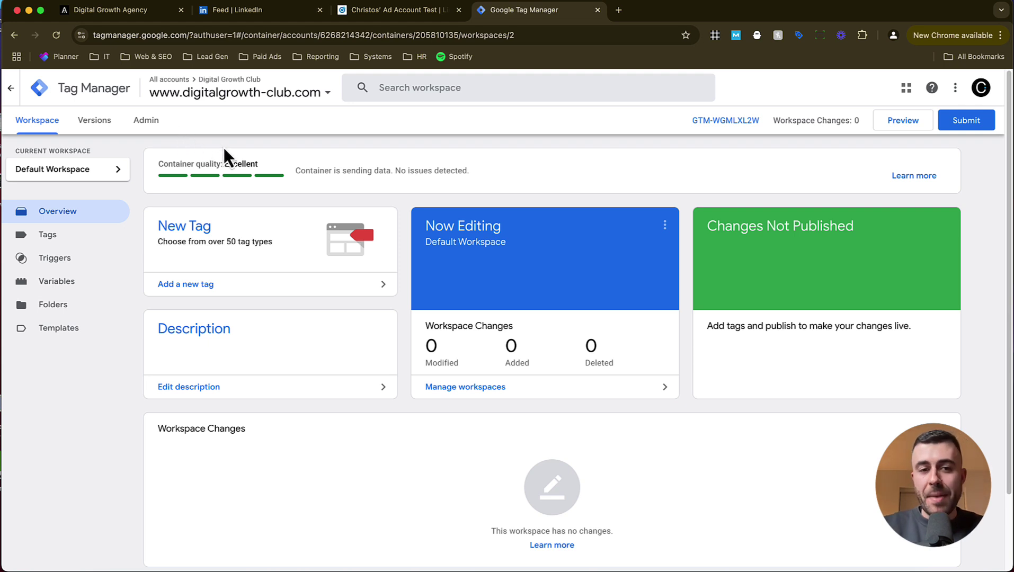
left_click(152, 121)
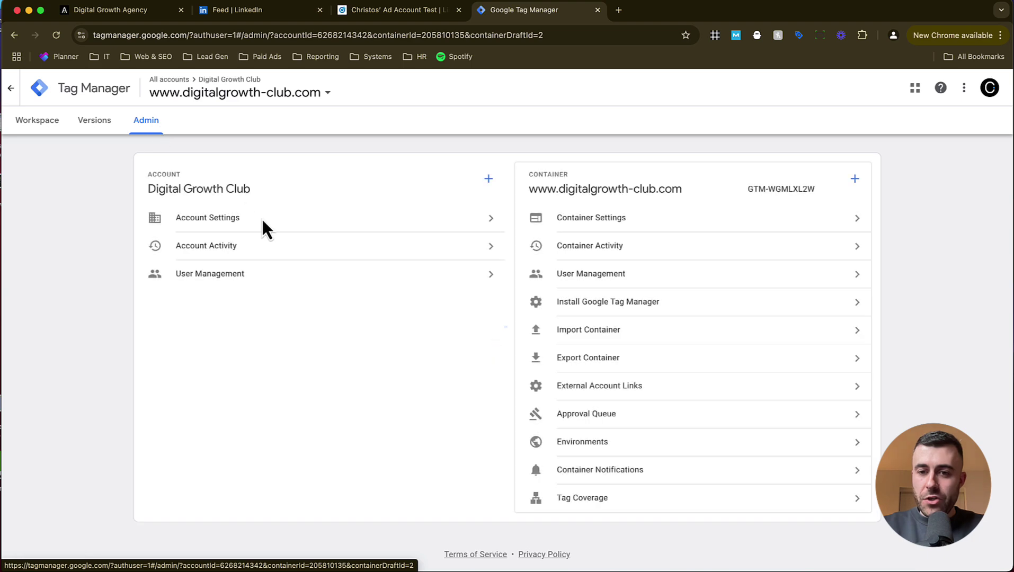
left_click(598, 301)
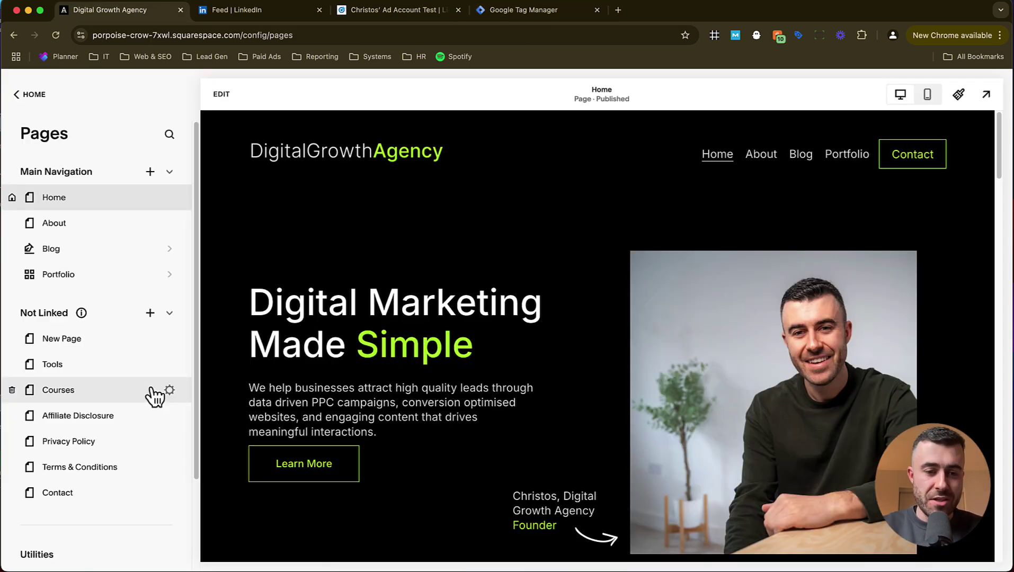
Step: Switch to the Digital Growth Agency site in Squarespace and open its Code Injection settings
scroll(155, 396, "down", 3)
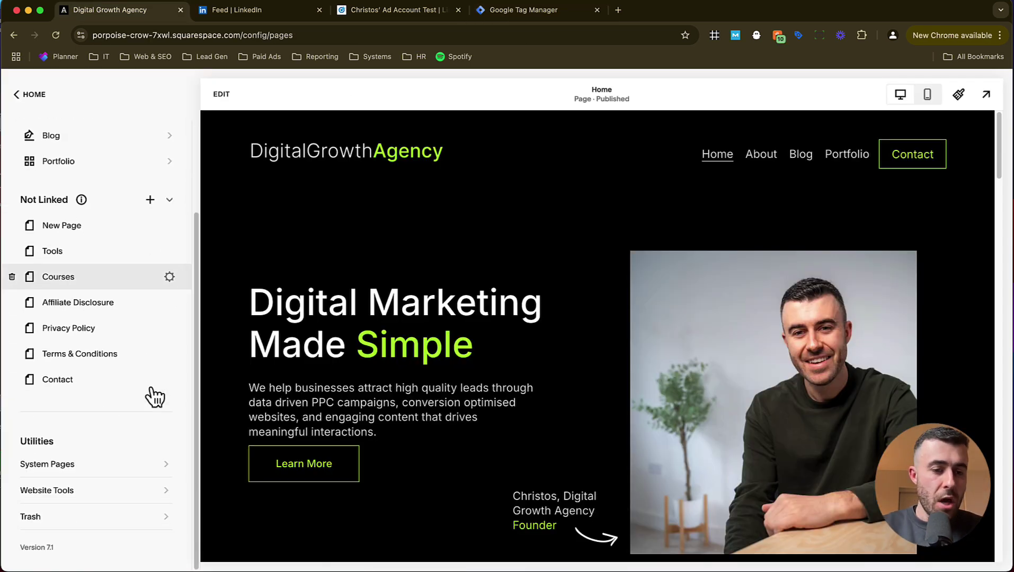
left_click(80, 492)
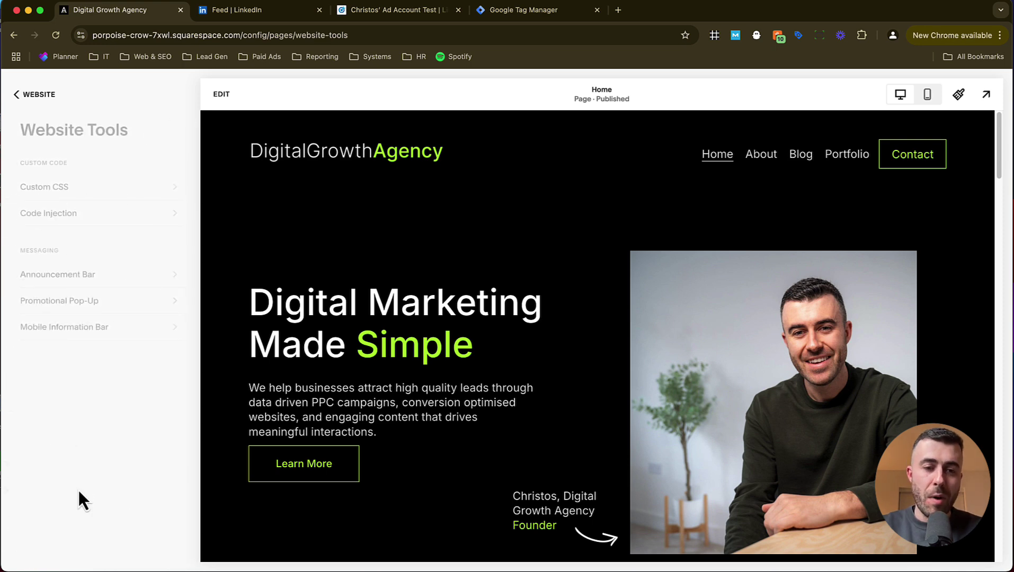
left_click(81, 214)
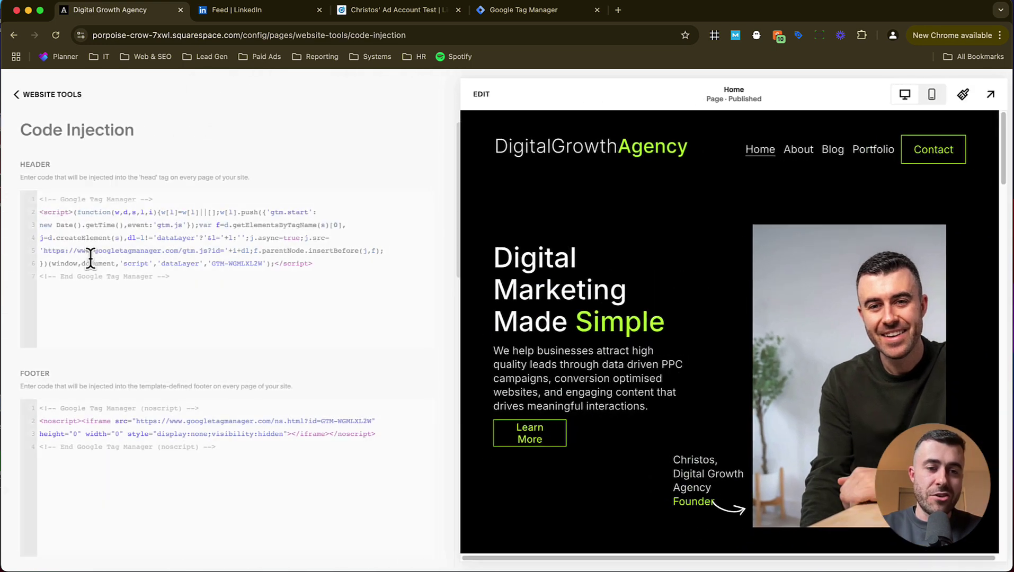
Step: Compare the Tag Manager head and body snippets with the header and footer code injected on the Squarespace site
key("super+4")
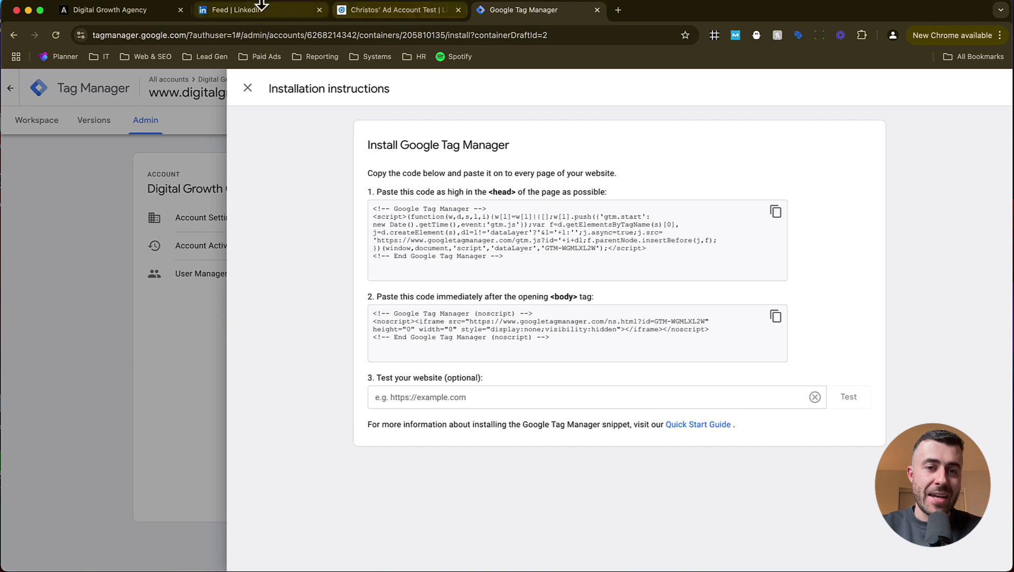
left_click(117, 14)
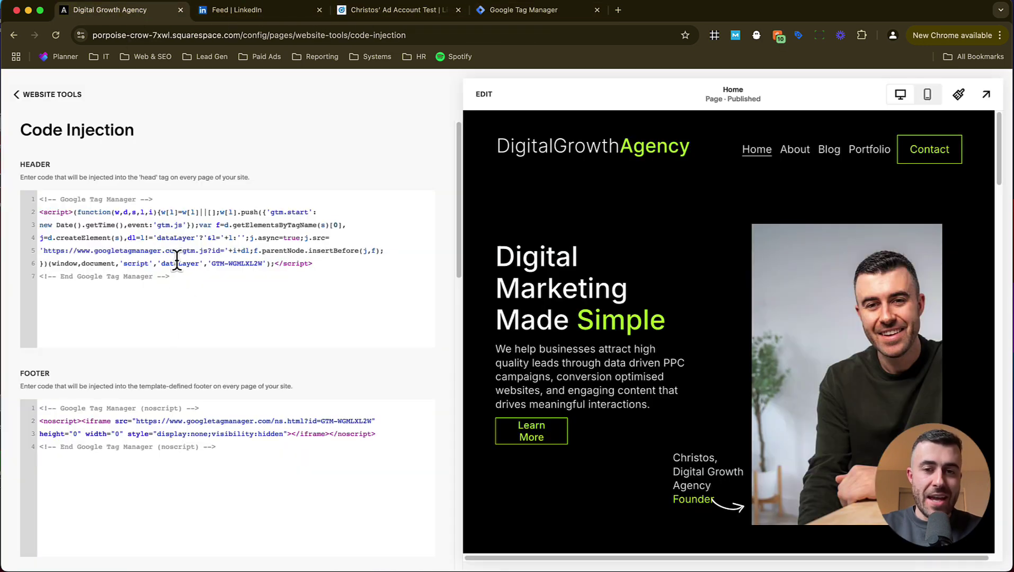
left_click(546, 8)
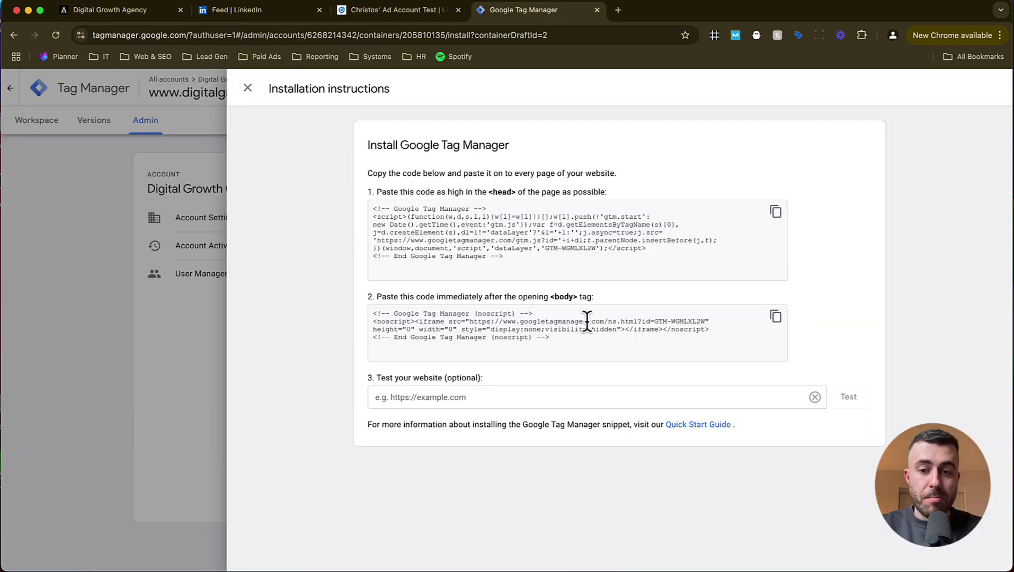
left_click(125, 15)
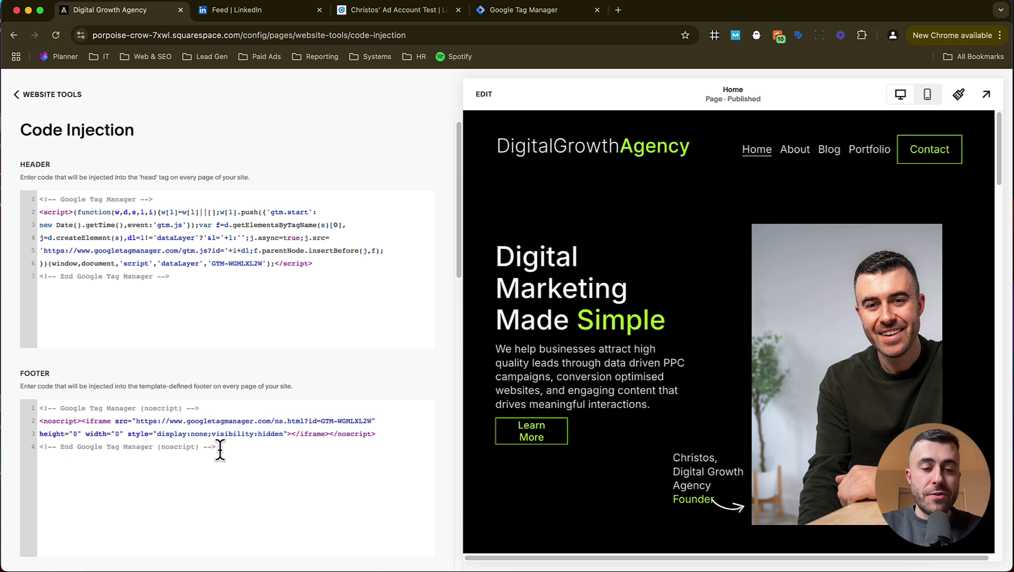
scroll(141, 416, "down", 1)
scroll(143, 415, "up", 1)
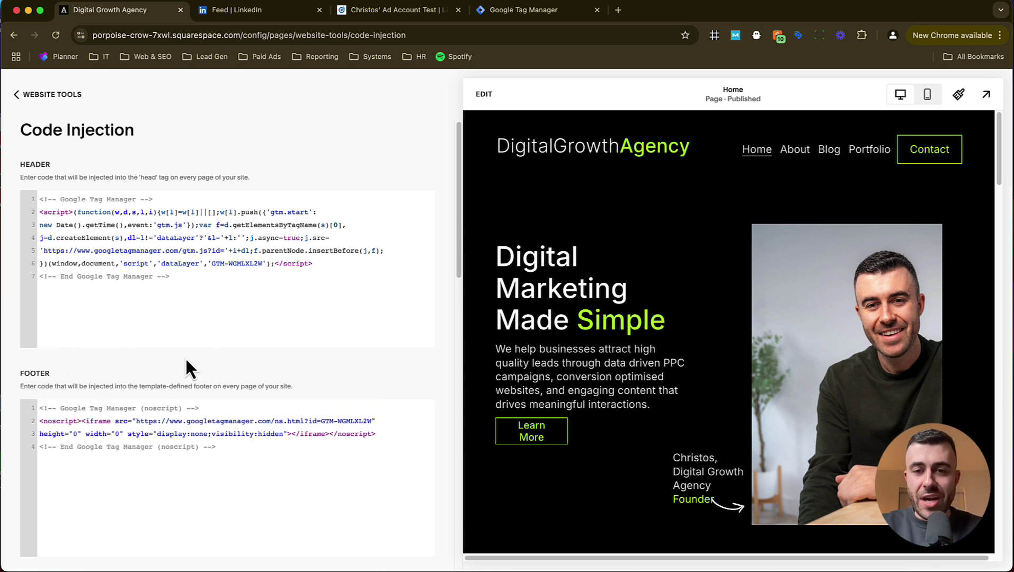
left_click(540, 10)
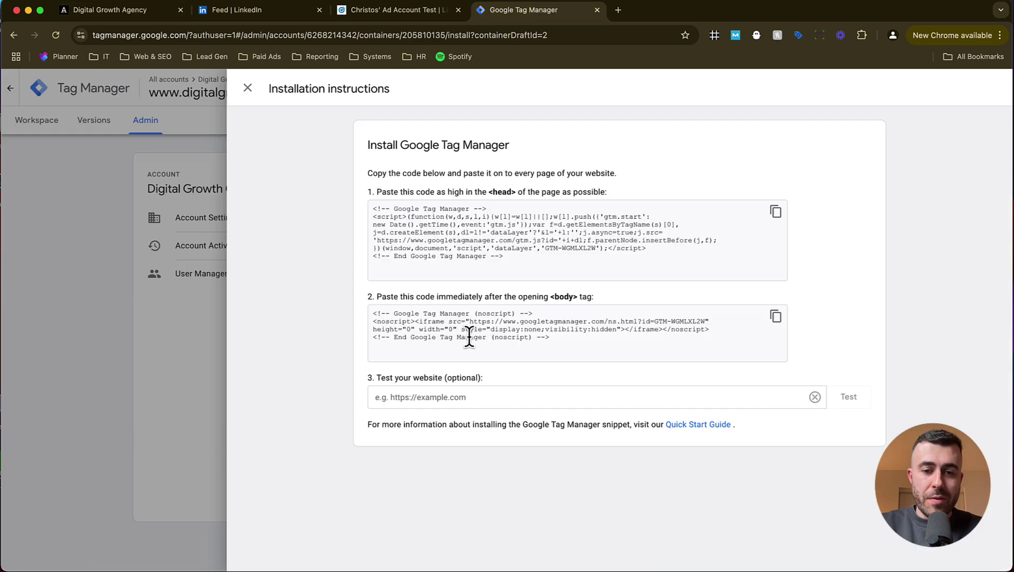
left_click(442, 397)
type("https://digitalgrowth-agency.com")
left_click(847, 398)
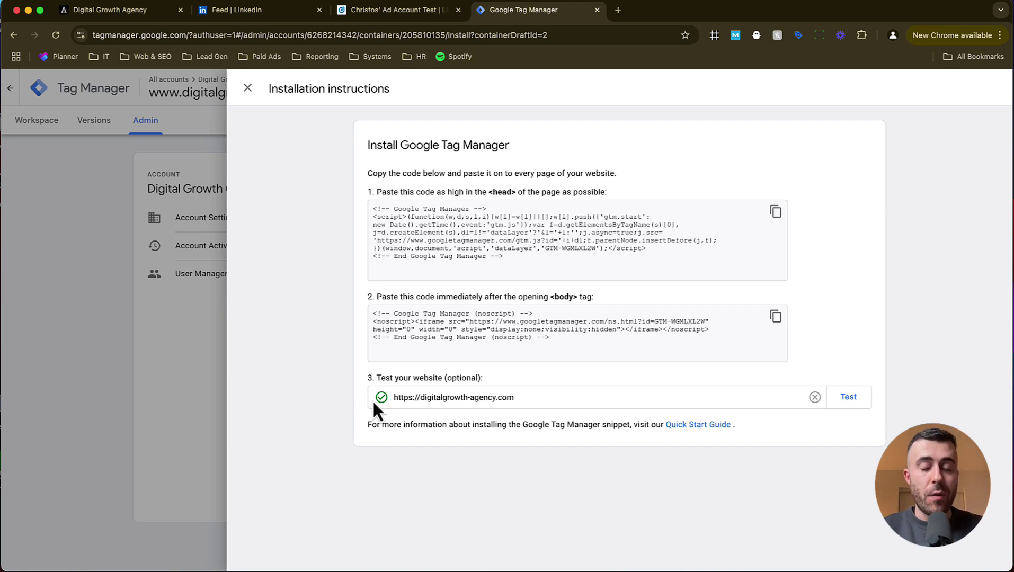
left_click(245, 89)
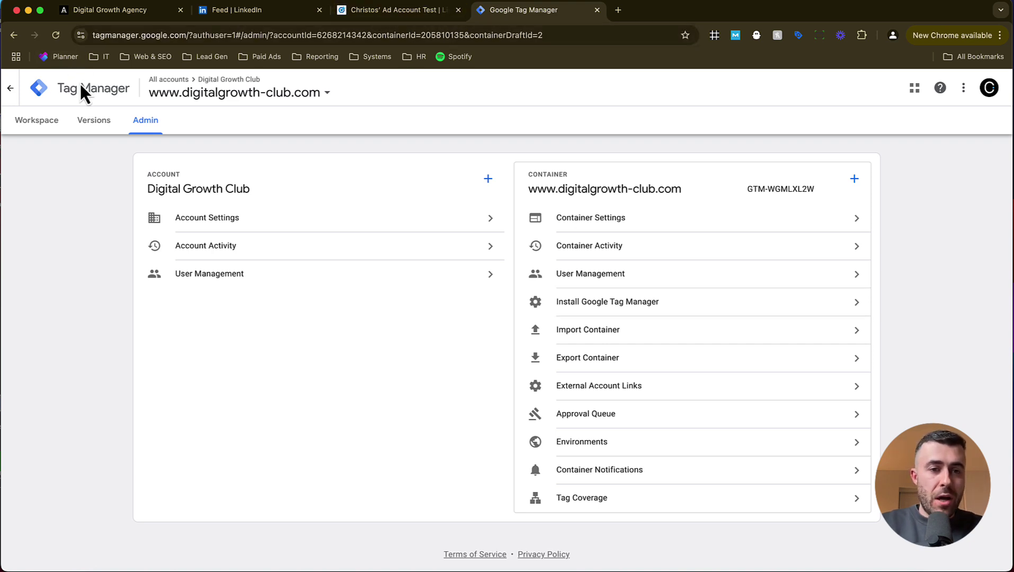
left_click(11, 89)
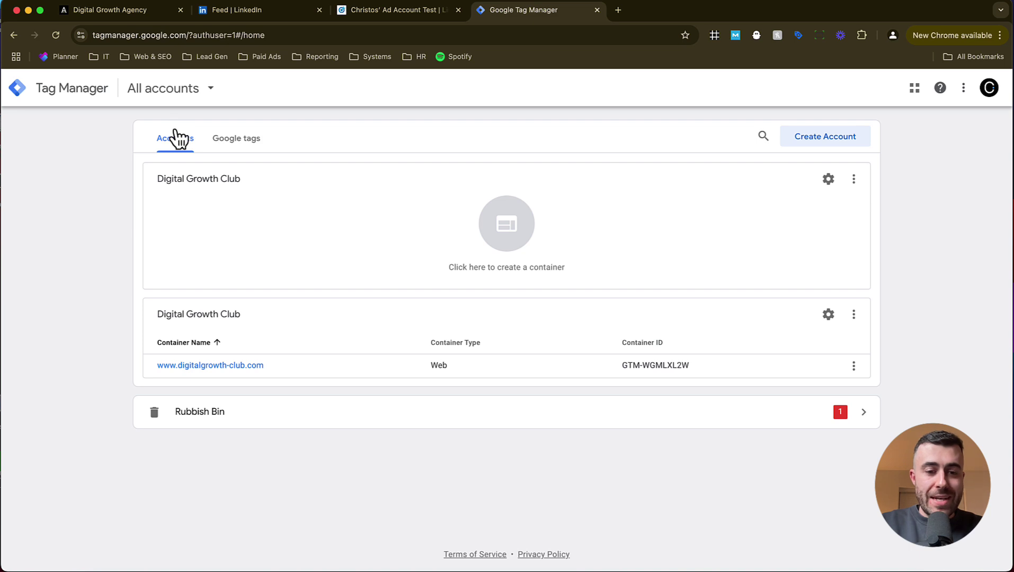
left_click(226, 365)
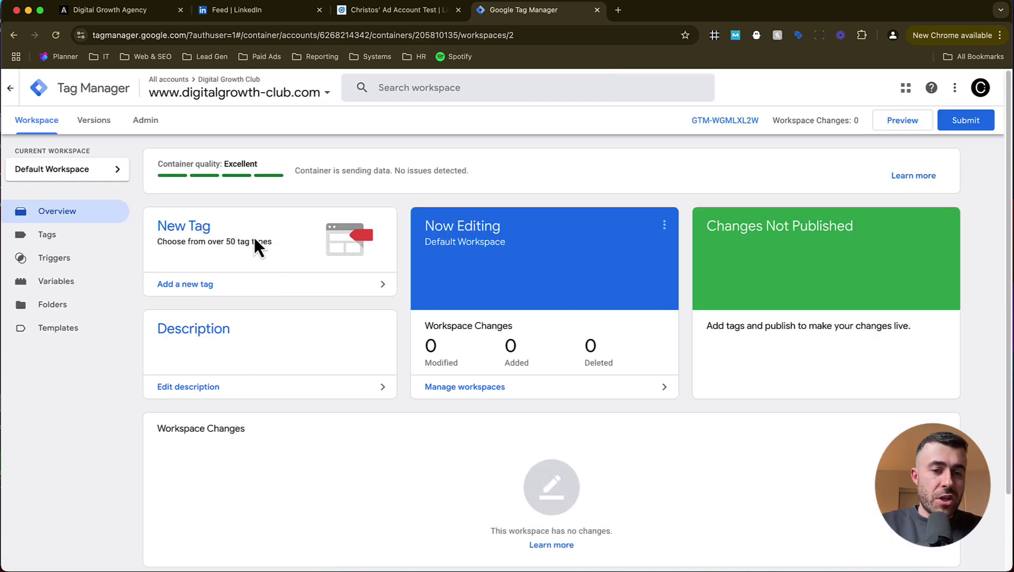
left_click(196, 236)
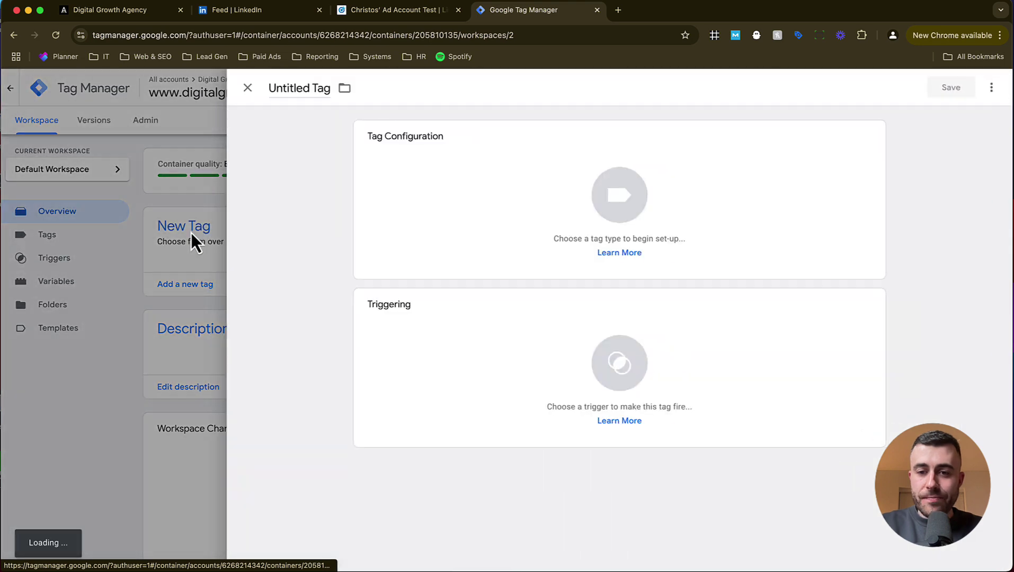
left_click(615, 211)
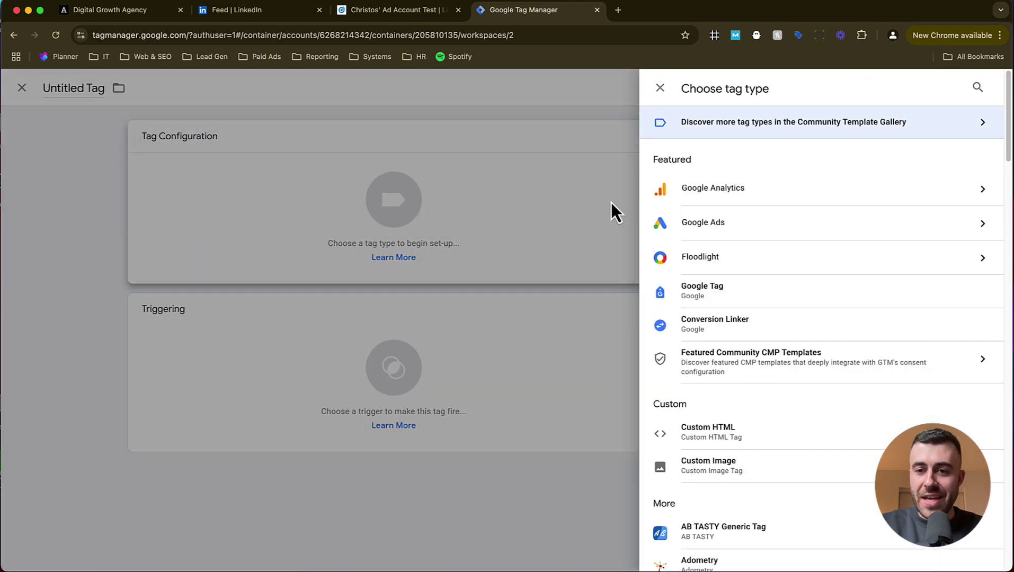
scroll(772, 319, "down", 15)
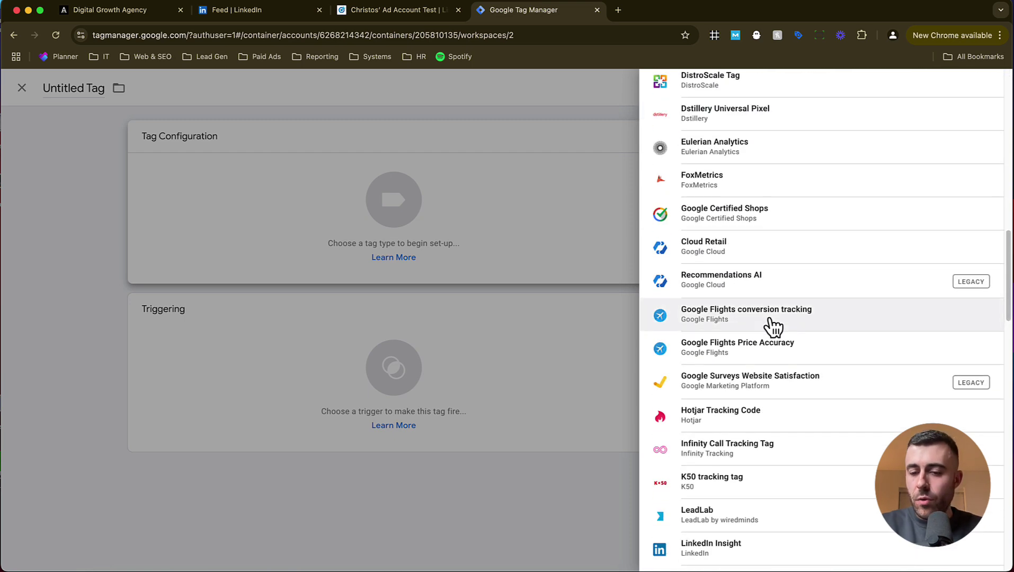
scroll(773, 326, "down", 6)
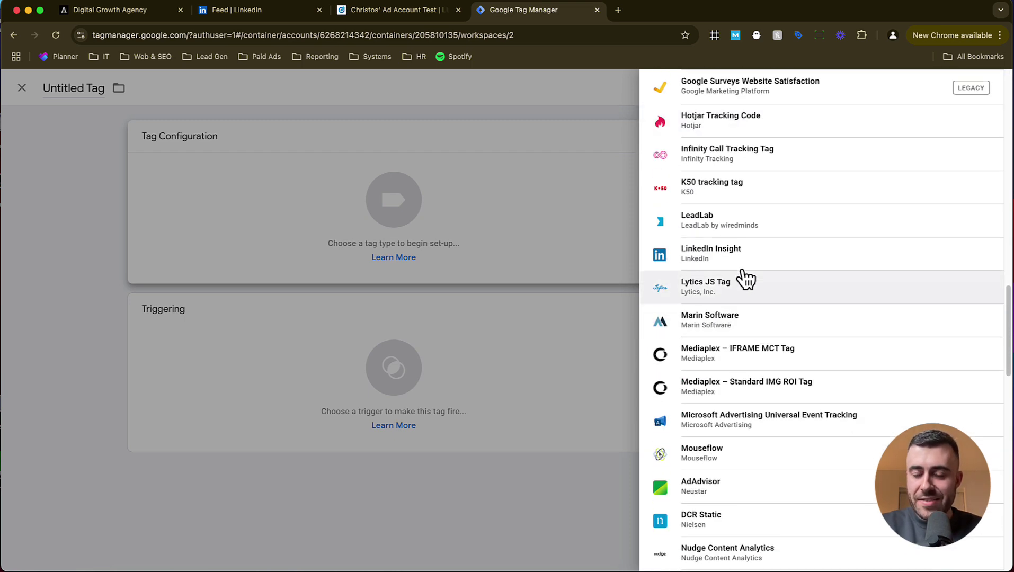
left_click(713, 257)
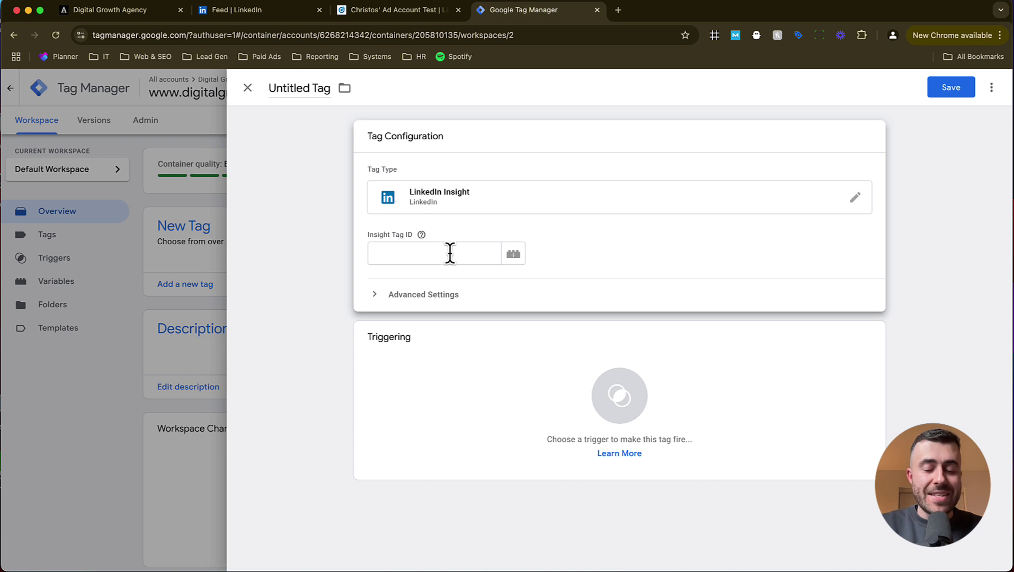
Step: Copy the partner ID from the Insight Tag page in LinkedIn Campaign Manager into the new tag's Insight Tag ID in Google Tag Manager
left_click(449, 253)
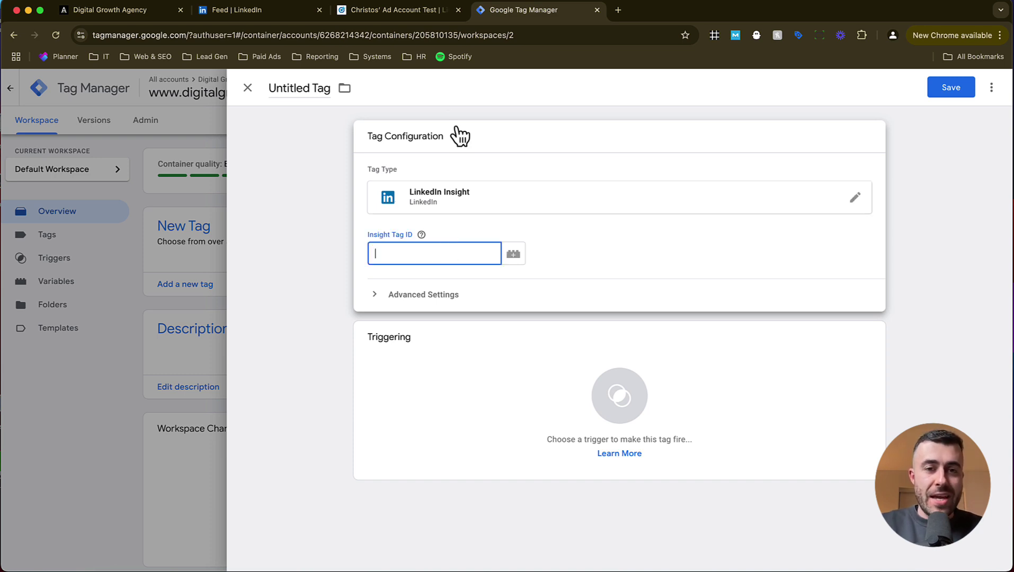
left_click(397, 15)
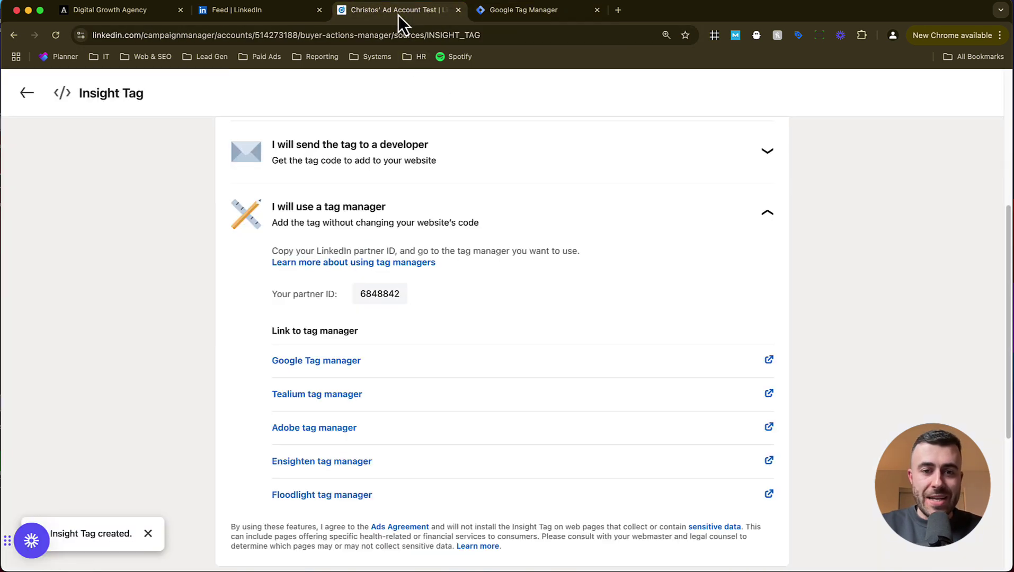
left_click(392, 297)
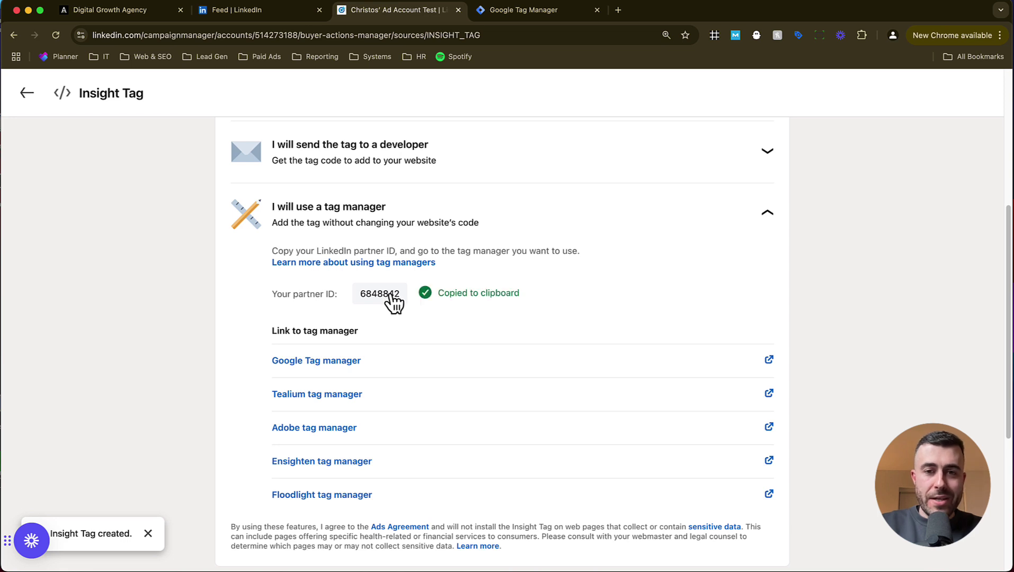
left_click(507, 16)
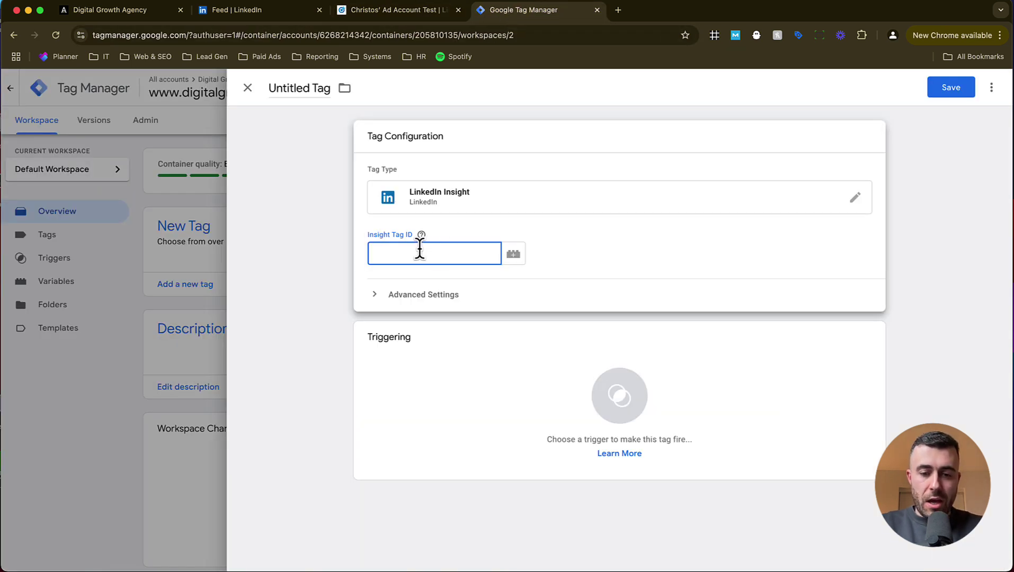
key("super+v")
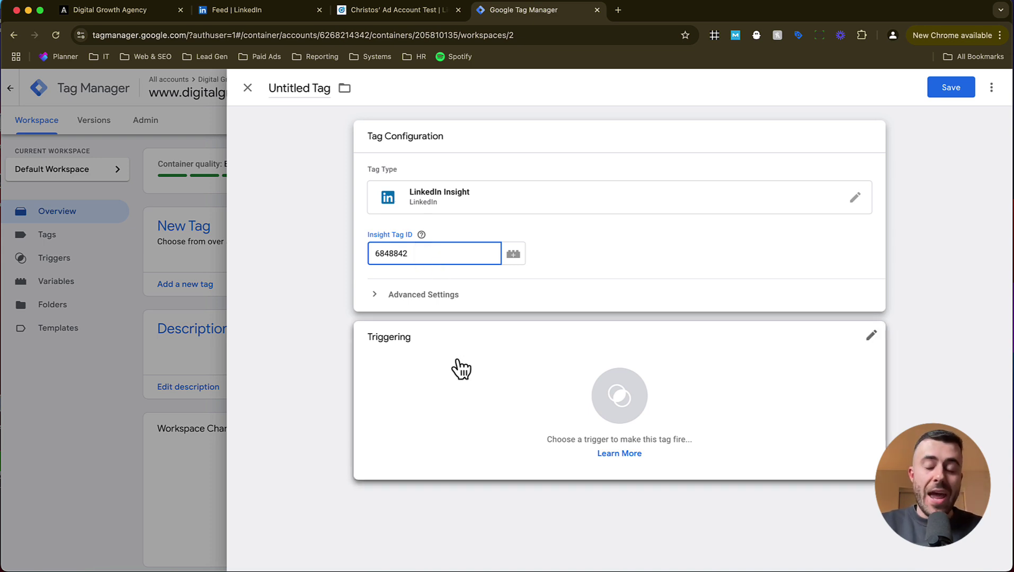
Step: Set the tag to fire on All Pages and save it under the name LinkedIn Insight Tag
left_click(626, 412)
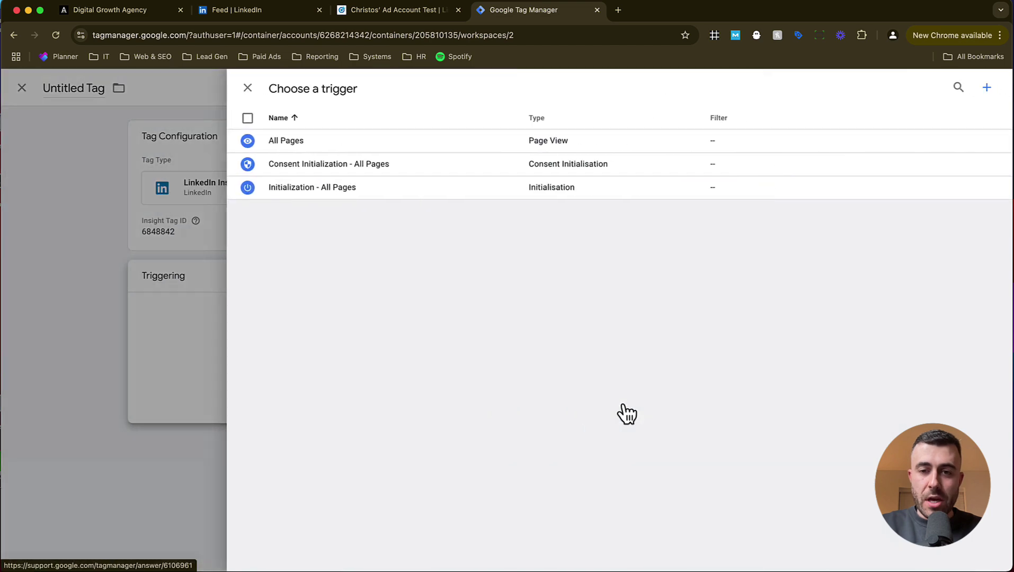
left_click(327, 145)
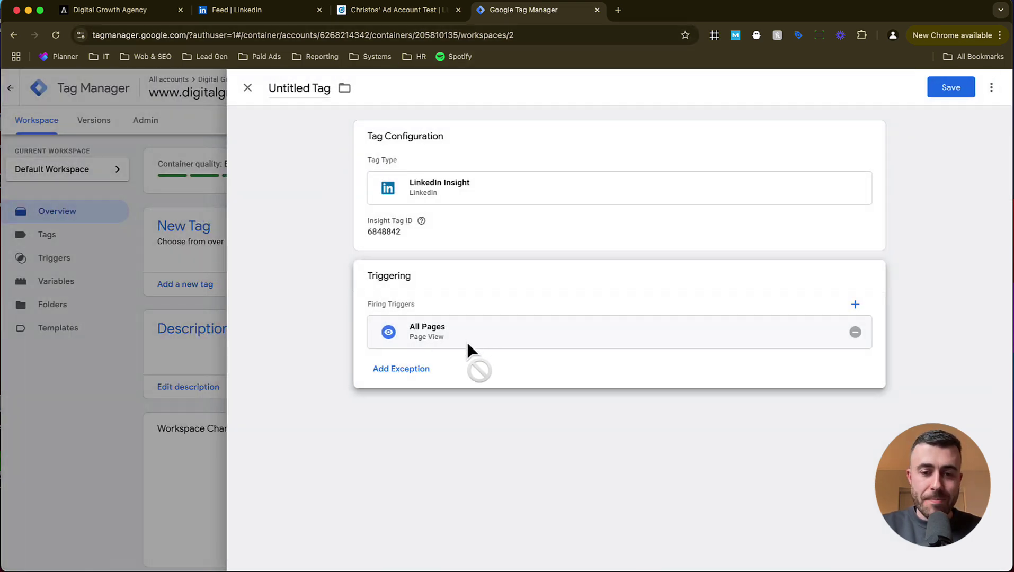
left_click(952, 91)
left_click(524, 226)
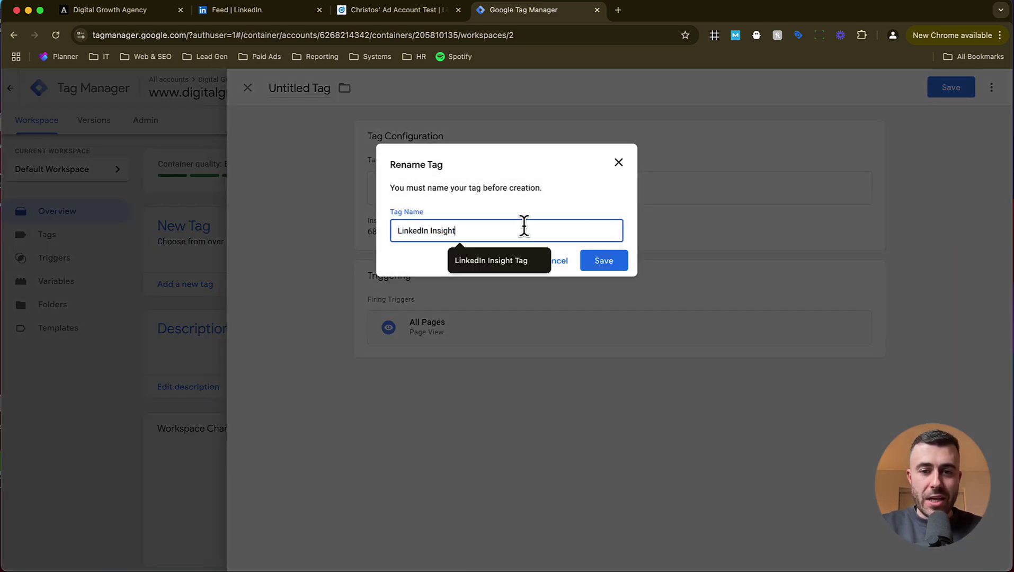
left_click(501, 262)
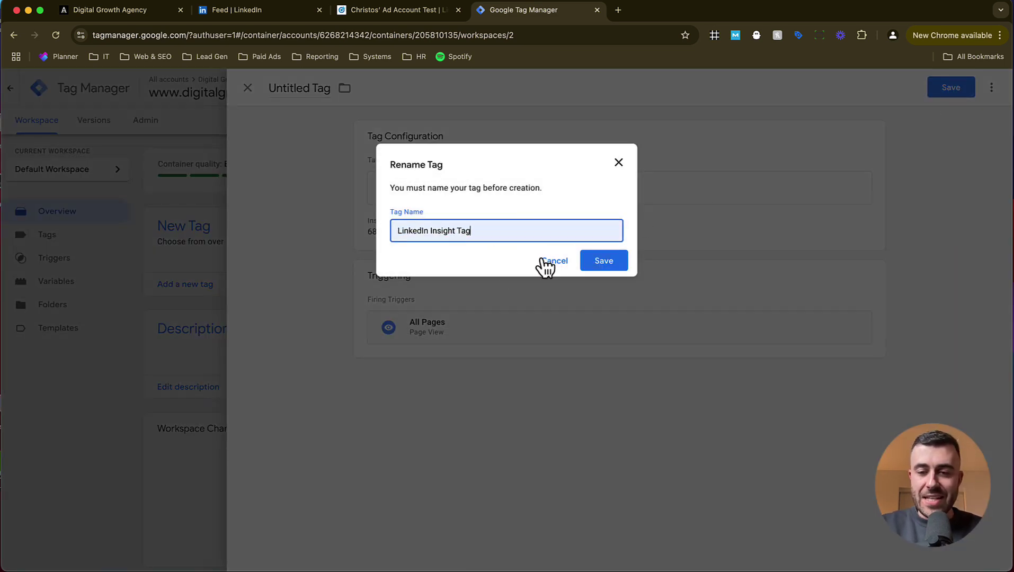
left_click(609, 264)
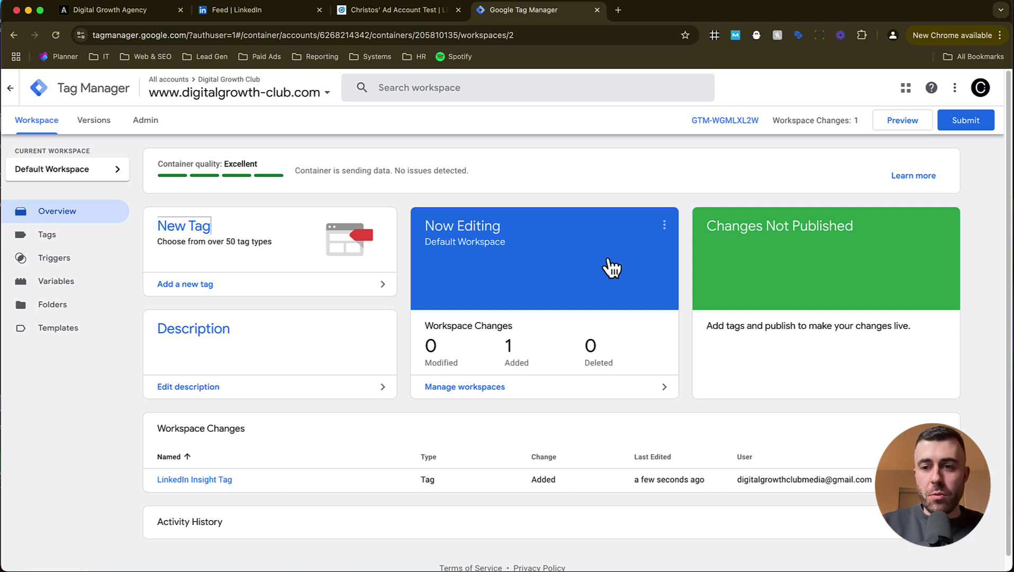
left_click(909, 126)
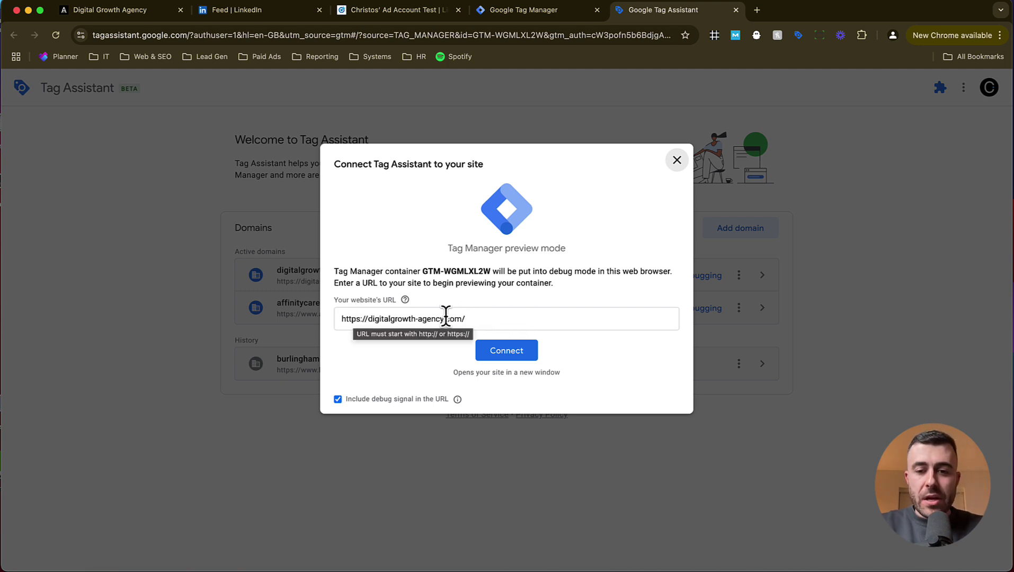
left_click(504, 349)
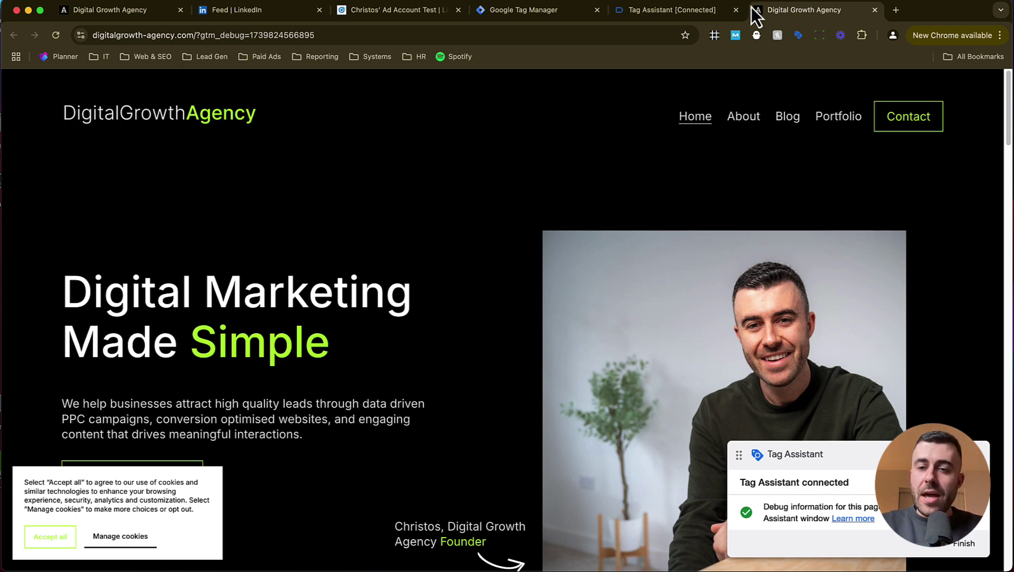
left_click(669, 13)
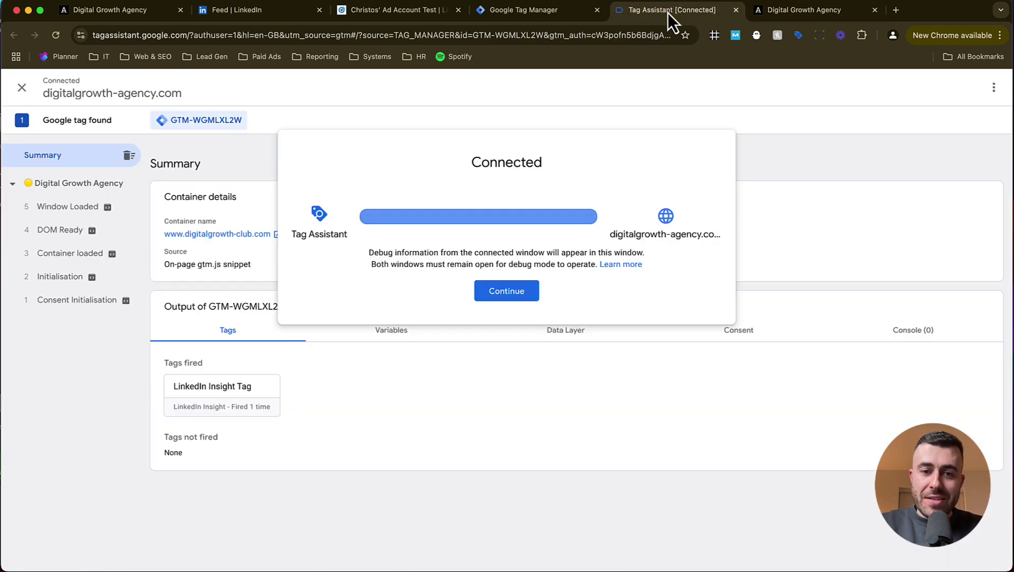
left_click(506, 291)
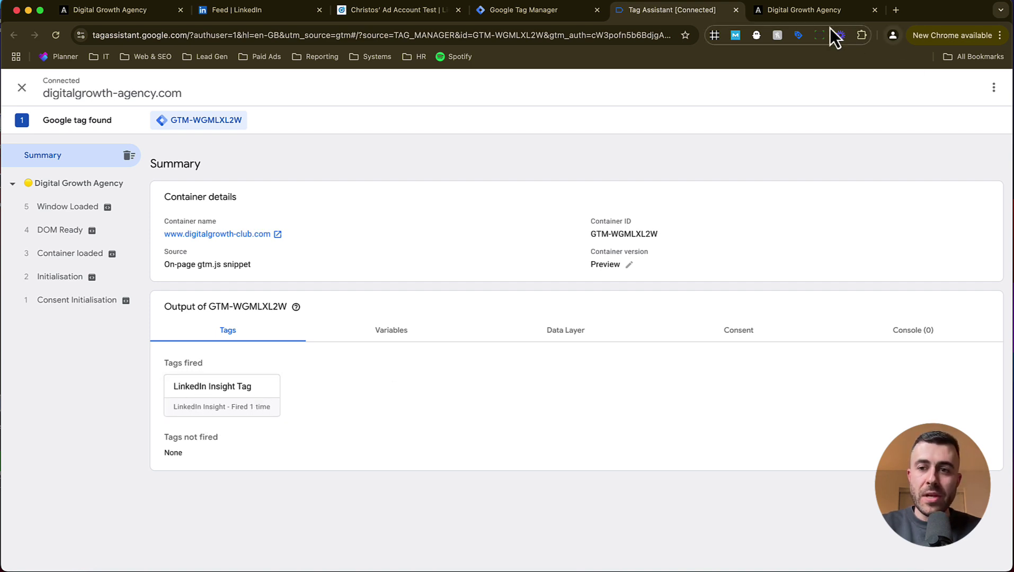
Step: Visit the About page of the connected website and return to Tag Assistant to check its tag activity
left_click(808, 12)
left_click(754, 122)
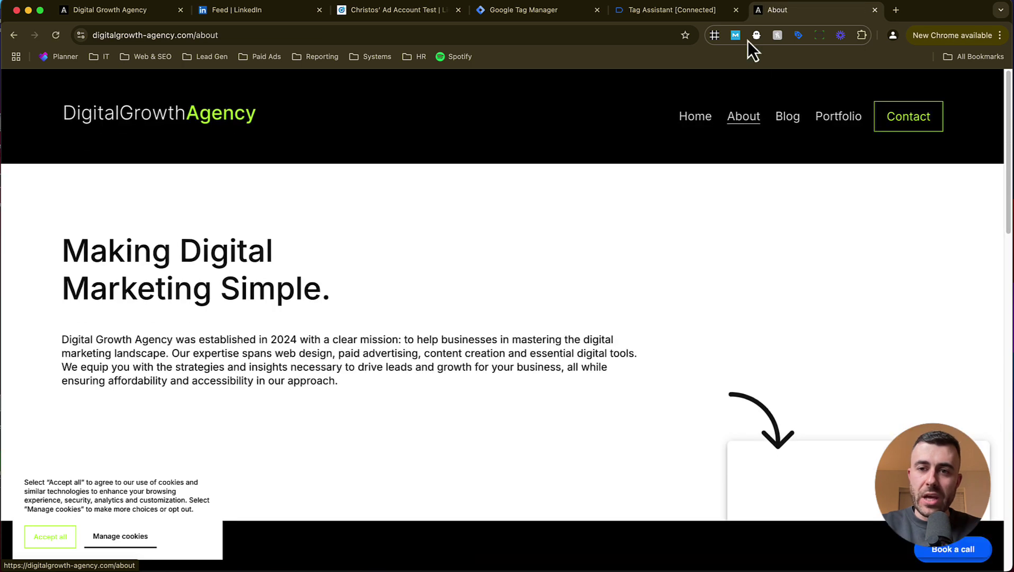
left_click(682, 12)
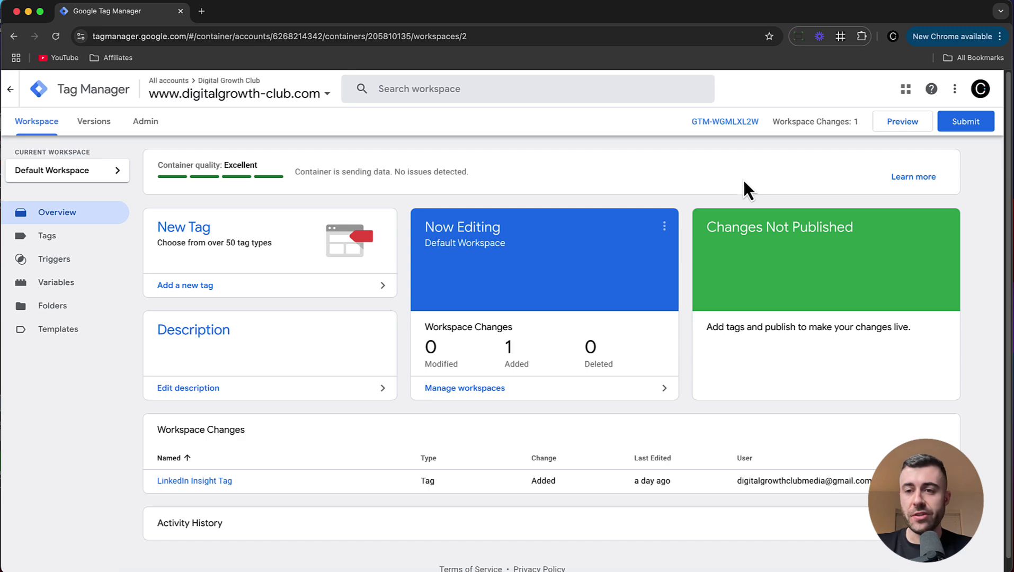
Step: Publish the workspace changes to the Live environment with the version name "Added Linkedin Insight Tag"
left_click(964, 127)
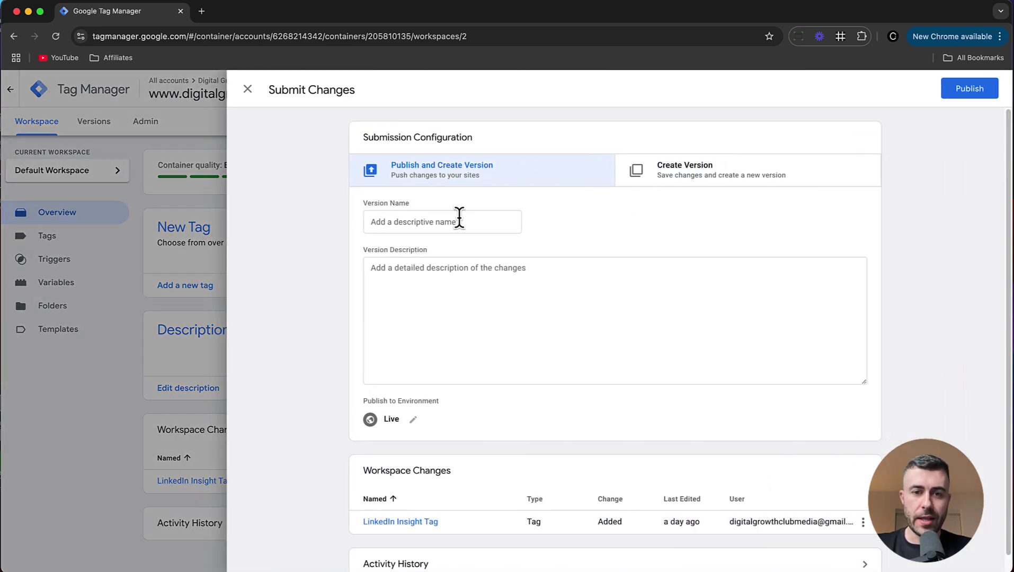
left_click(450, 220)
type("Added Linkedin Insight Tag")
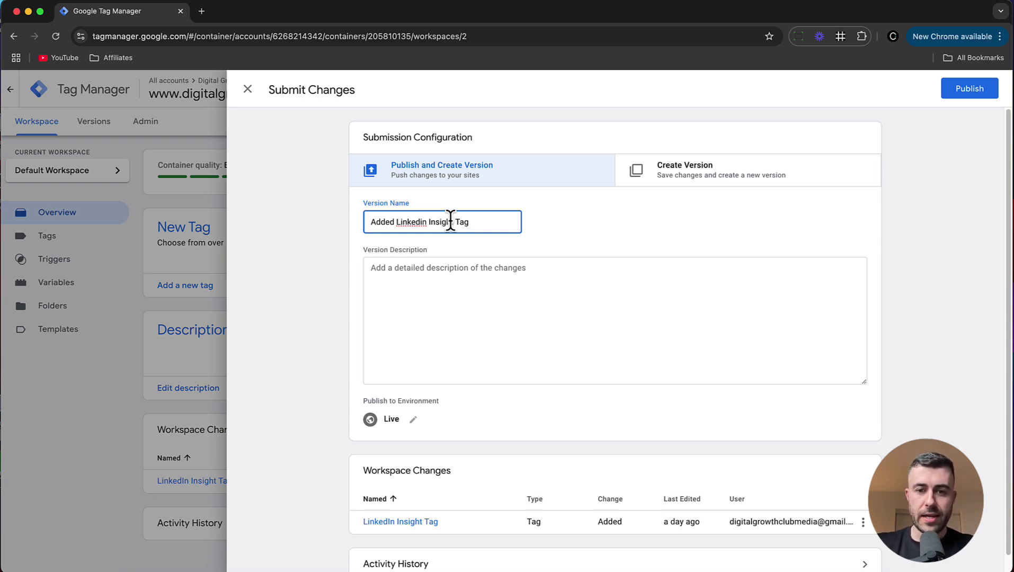
scroll(451, 298, "down", 1)
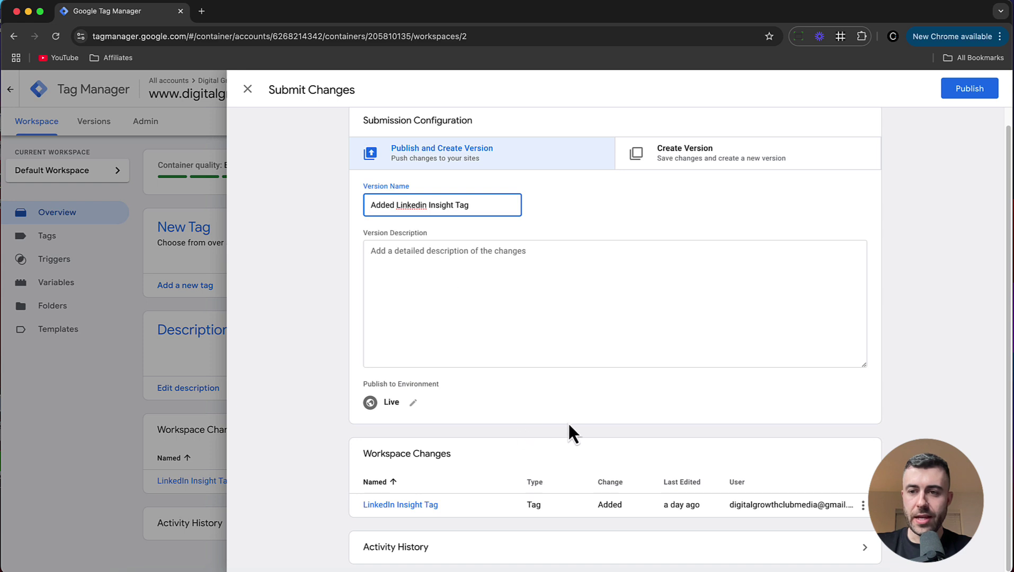
left_click(962, 90)
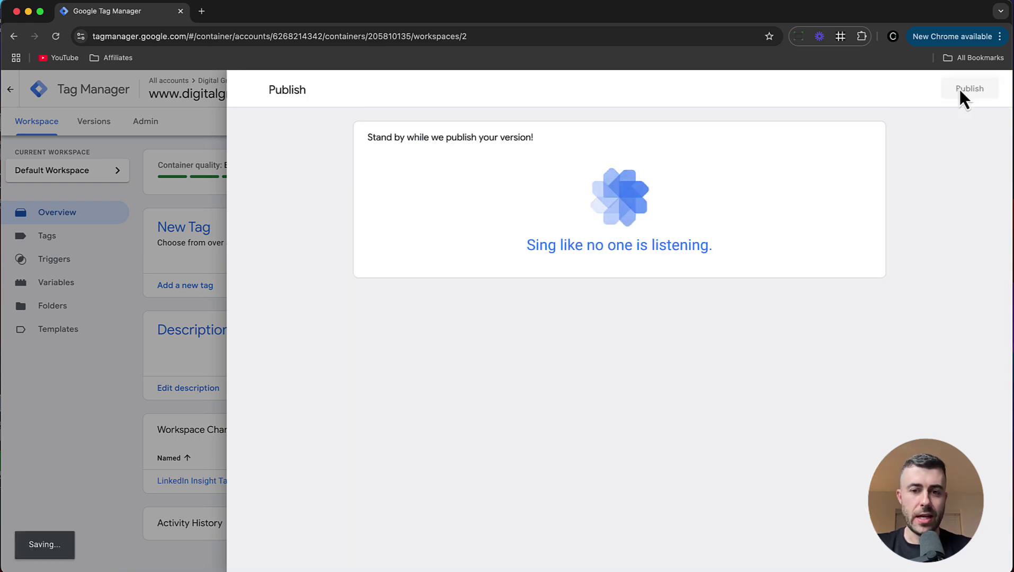